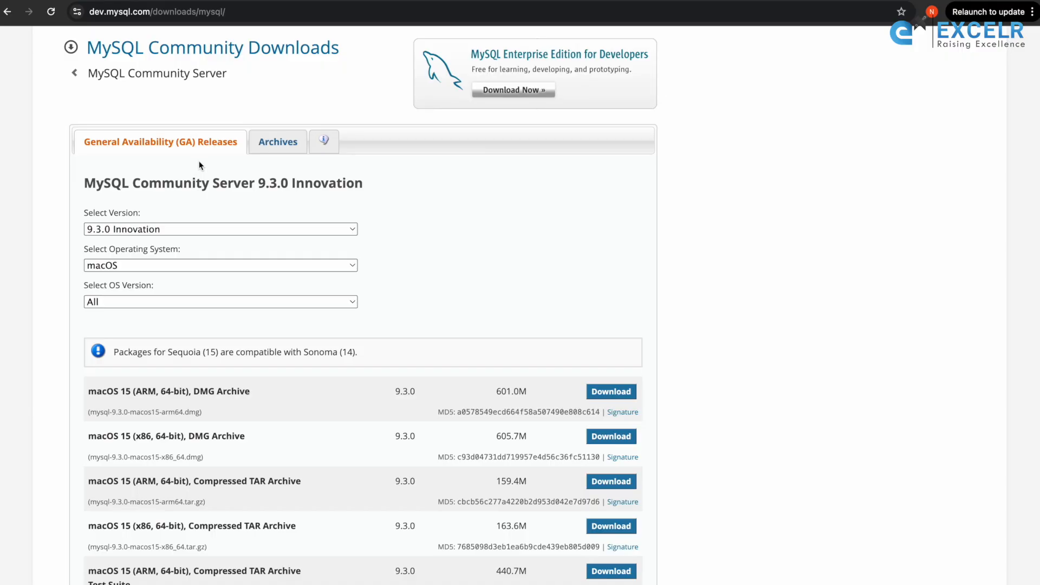
Check the available operating system options for MySQL Community Server 9.3.0 Innovation, keeping macOS selected
{"action": "left_click", "coordinate": [210, 265]}
{"action": "left_click", "coordinate": [219, 264]}
{"action": "left_click", "coordinate": [387, 277]}
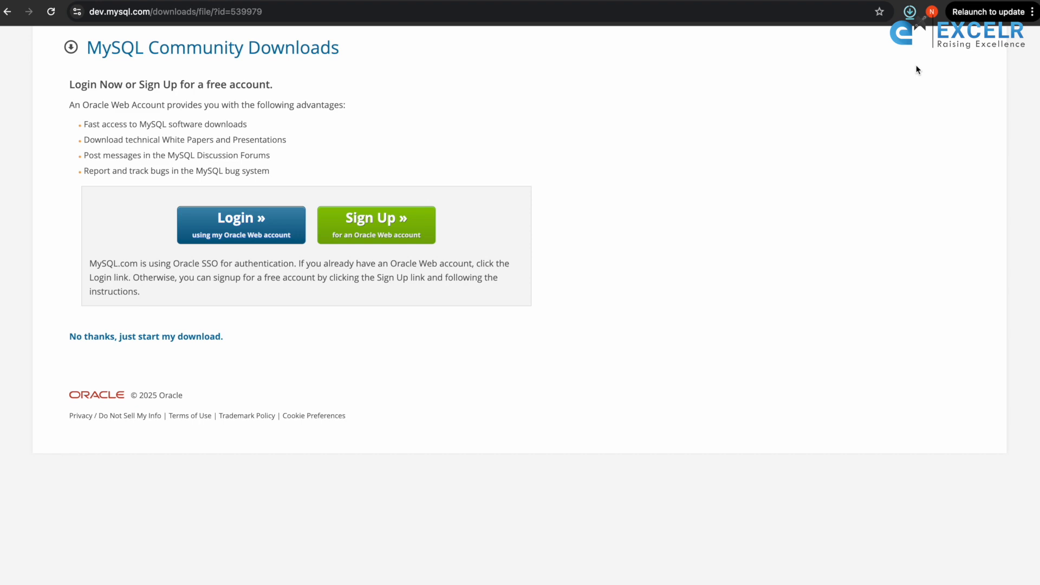
Open the downloaded MySQL disk image, launch mysql-9.3.0-macos15-arm64.pkg and allow its pre-installation check program to run
{"action": "left_click", "coordinate": [909, 12]}
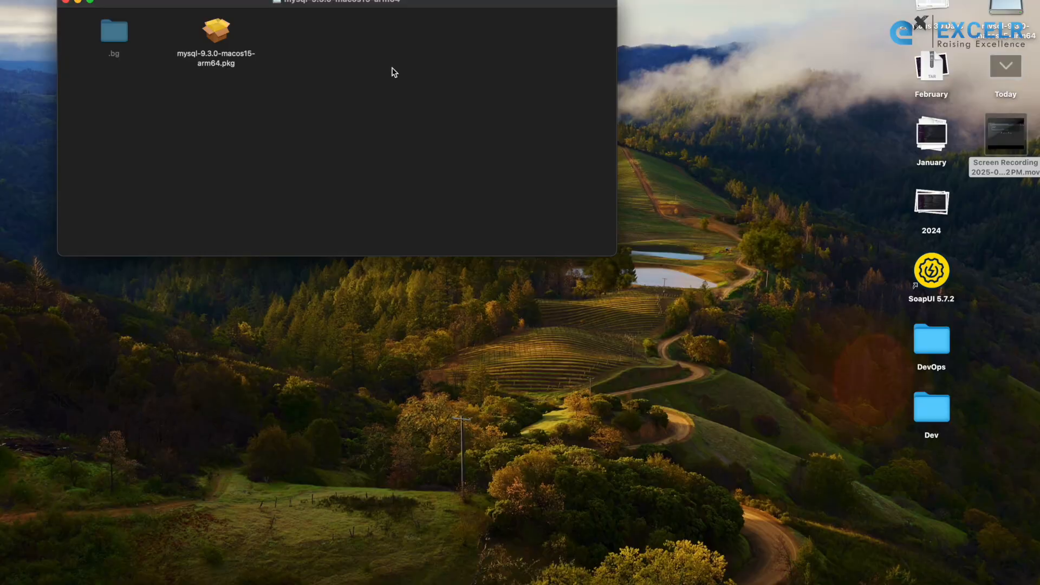
{"action": "left_click", "coordinate": [215, 33]}
{"action": "double_click", "coordinate": [215, 33]}
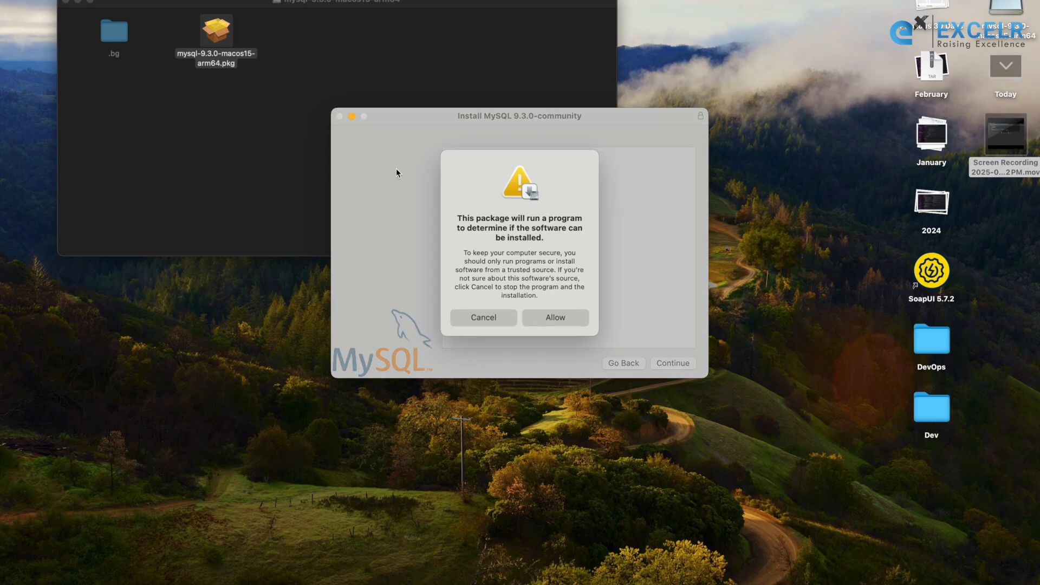
{"action": "left_click", "coordinate": [548, 318]}
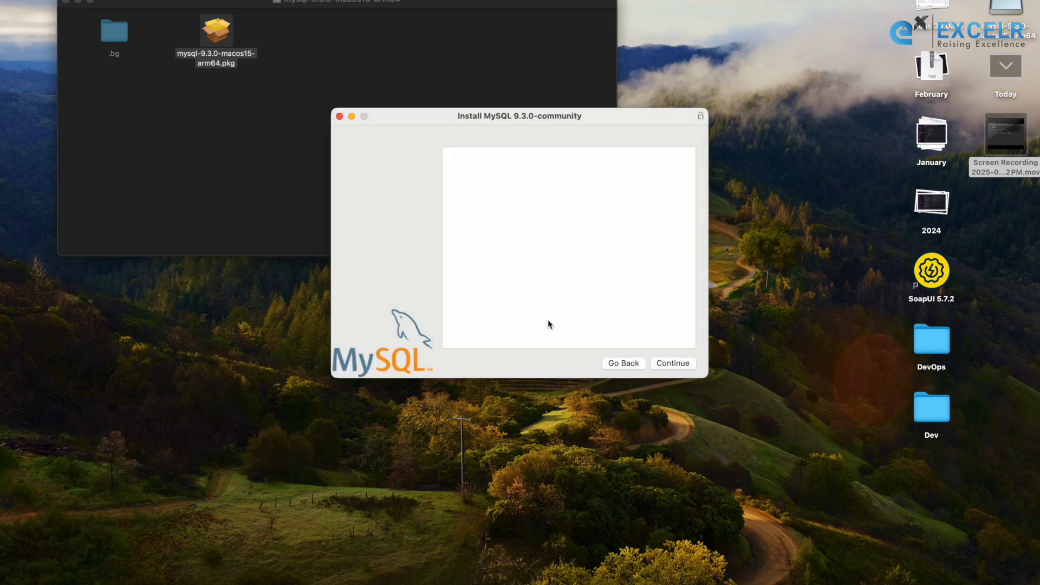
Proceed past the MySQL installer's introduction and agree to the software license terms
{"action": "left_click", "coordinate": [671, 366]}
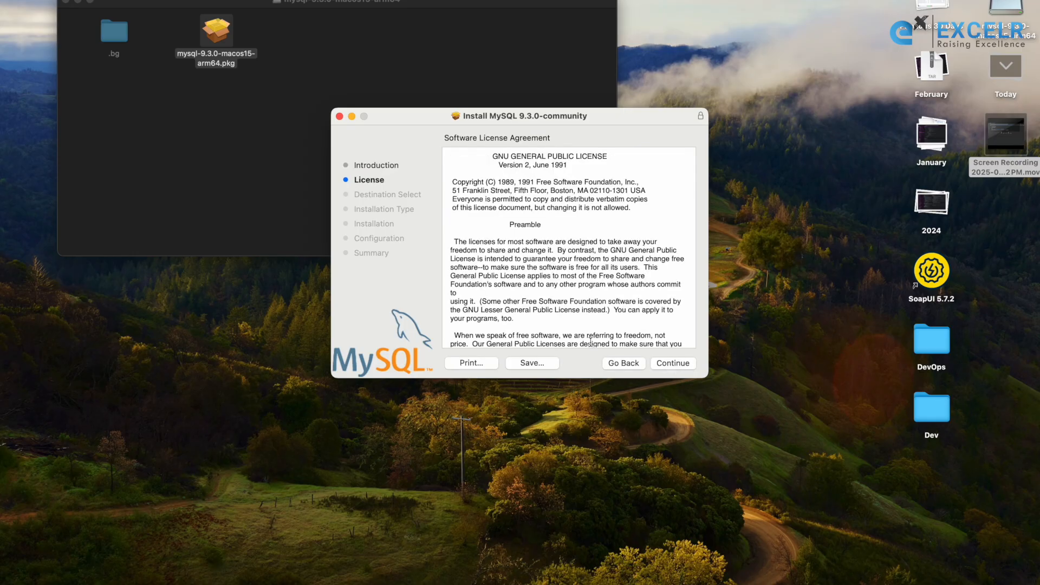
{"action": "left_click", "coordinate": [675, 363]}
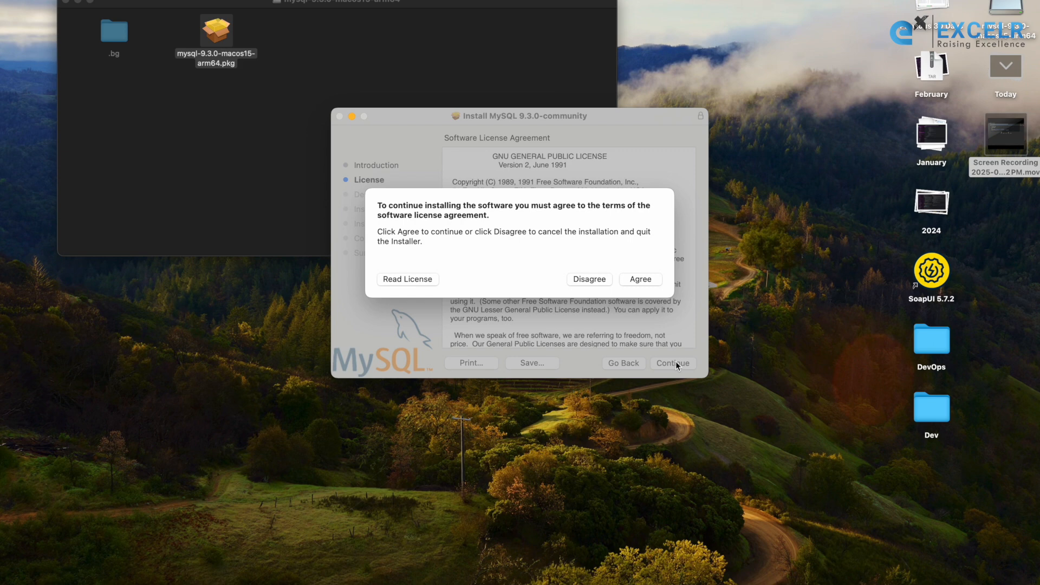
{"action": "left_click", "coordinate": [642, 278]}
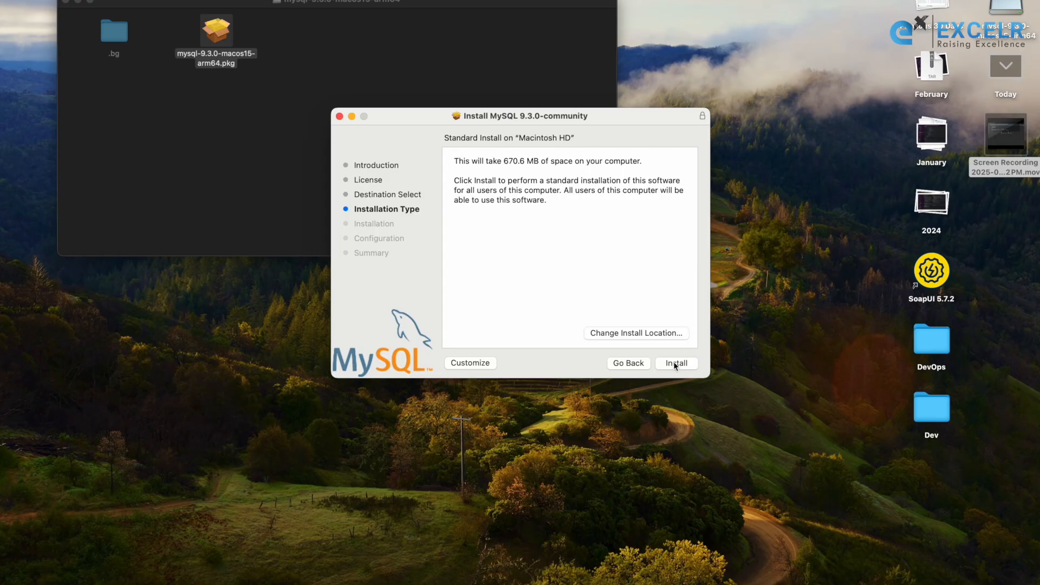
Start the MySQL installation and authorize it with the Mac account password
{"action": "left_click", "coordinate": [674, 362]}
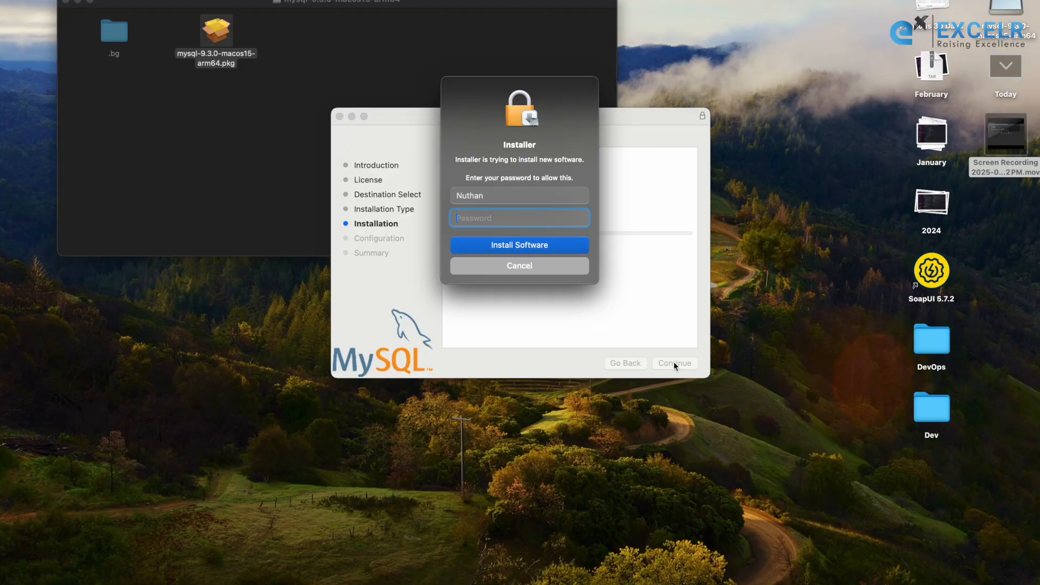
{"action": "type", "text": "•••••••••"}
{"action": "left_click", "coordinate": [541, 244]}
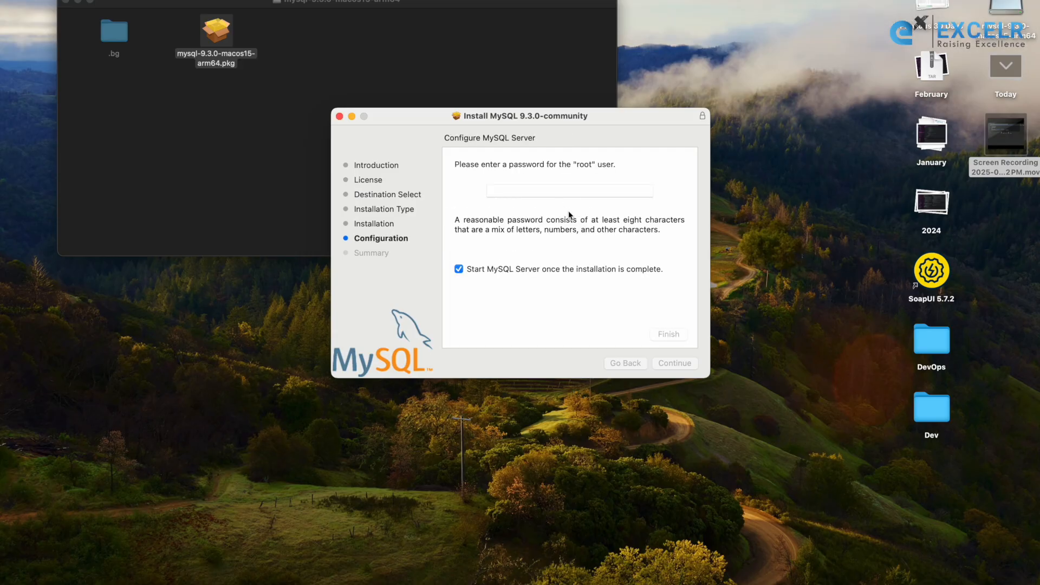
Set a password for the MySQL root user, finish the server configuration and authorize it with the Mac account password
{"action": "left_click", "coordinate": [572, 191]}
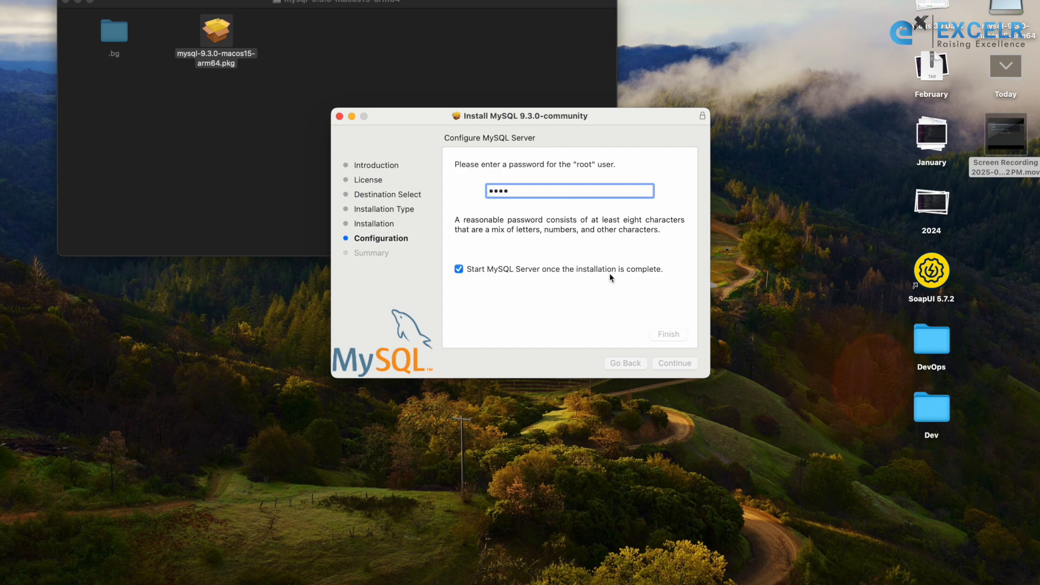
{"action": "key", "text": "BackSpace"}
{"action": "key", "text": "BackSpace"}
{"action": "key", "text": "BackSpace"}
{"action": "key", "text": "BackSpace"}
{"action": "type", "text": "••••••••••"}
{"action": "left_click", "coordinate": [667, 334]}
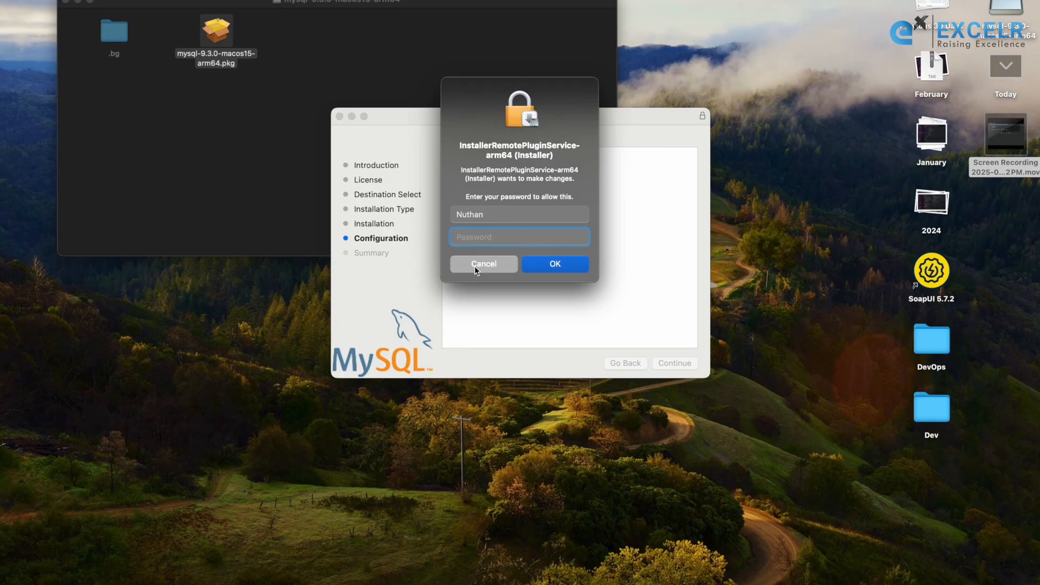
{"action": "type", "text": "***"}
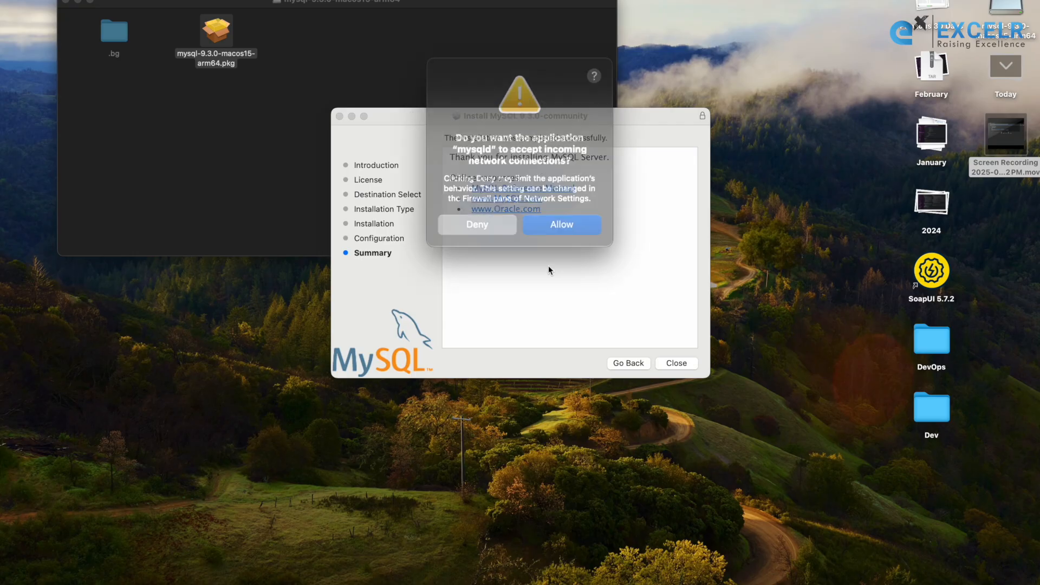
Allow mysqld to accept incoming network connections and close the installer, keeping the package and disk image
{"action": "left_click", "coordinate": [558, 214]}
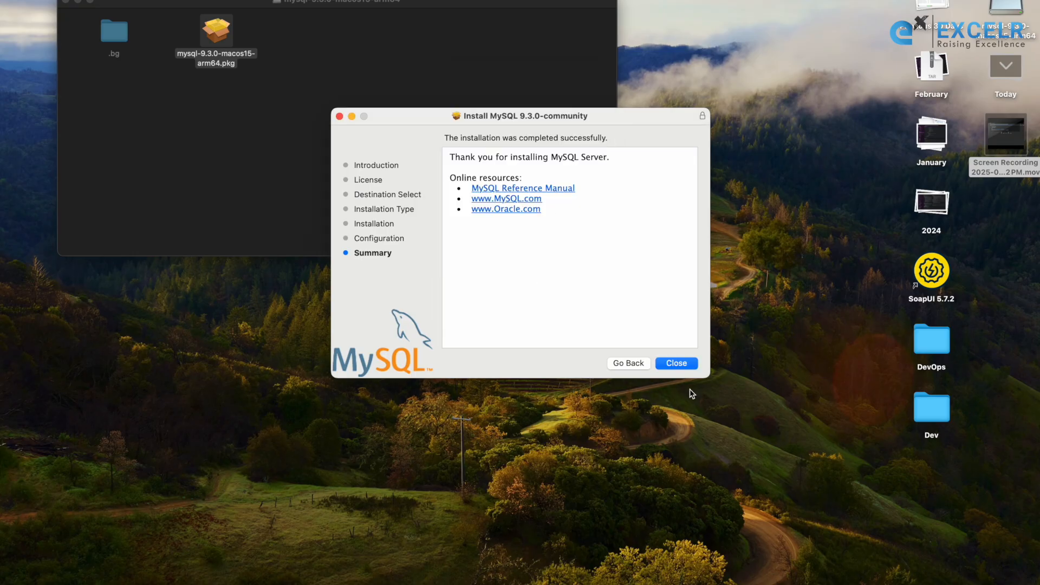
{"action": "left_click", "coordinate": [675, 364]}
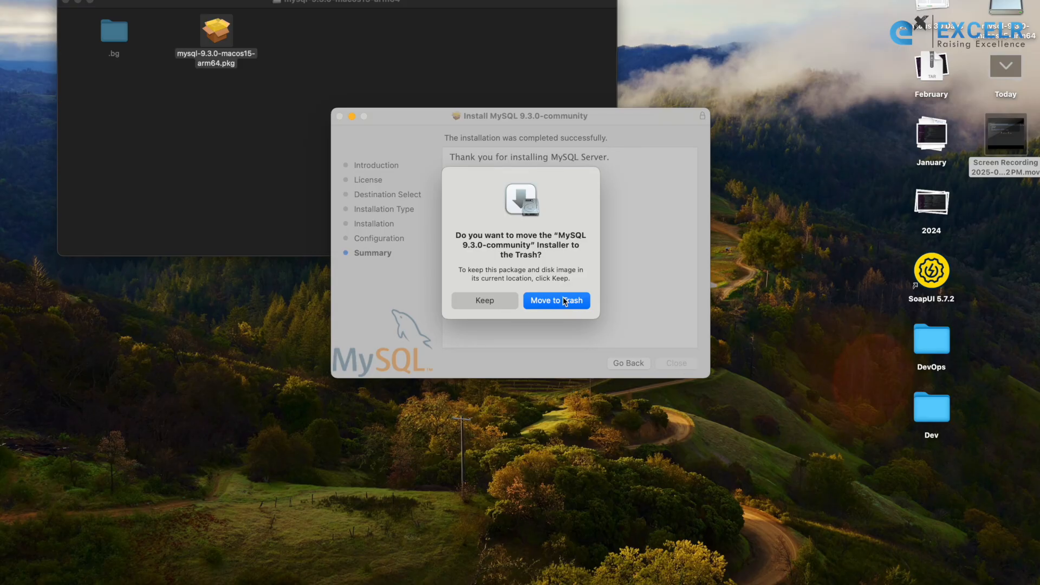
{"action": "left_click", "coordinate": [483, 302]}
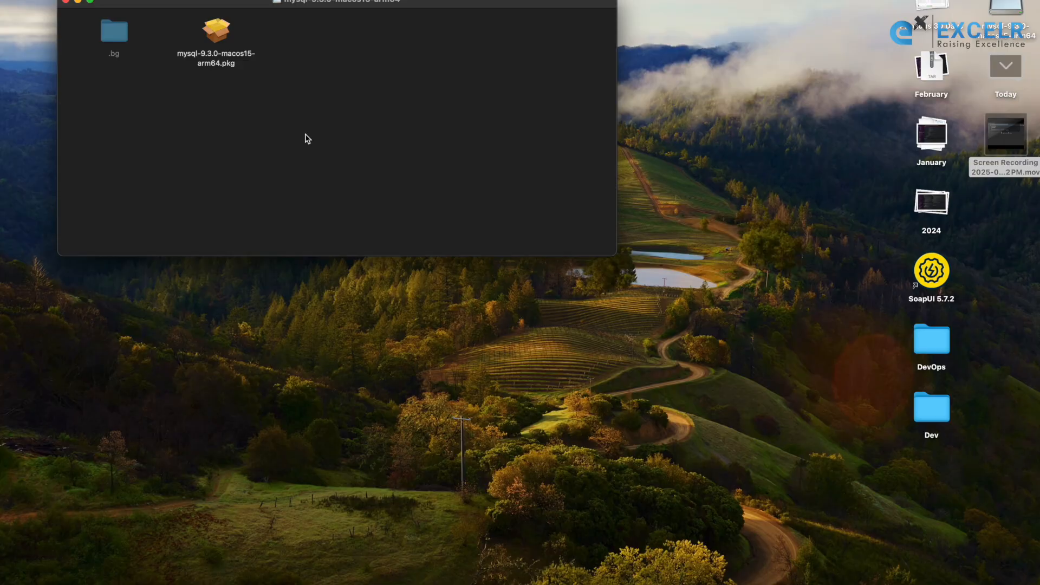
Open Terminal, place its window below the Finder window and widen it to 120 columns
{"action": "key", "text": "super+space"}
{"action": "type", "text": "ter"}
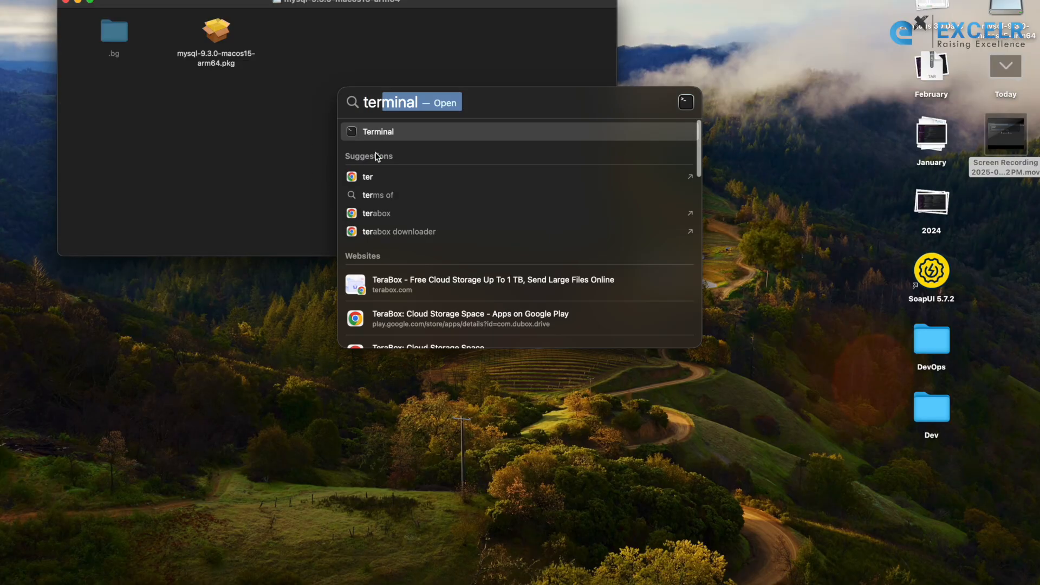
{"action": "left_click", "coordinate": [409, 136]}
{"action": "left_click_drag", "start_coordinate": [230, 0], "coordinate": [524, 270]}
{"action": "left_click_drag", "start_coordinate": [634, 309], "coordinate": [805, 308]}
Try to log in to MySQL as root by running "mysql -u root -p"
{"action": "type", "text": "mysql"}
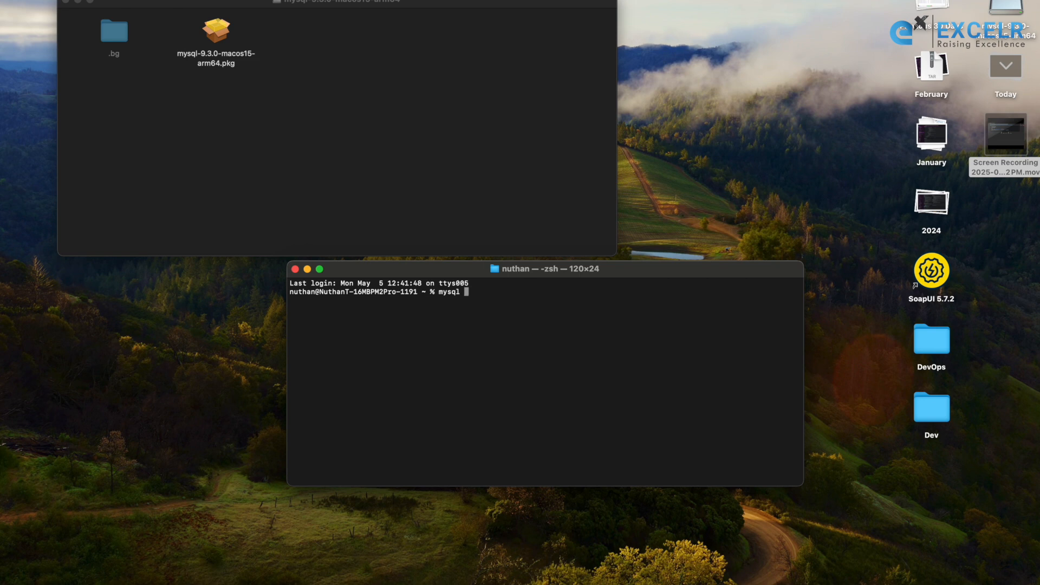
{"action": "type", "text": " -u root -p"}
{"action": "key", "text": "Return"}
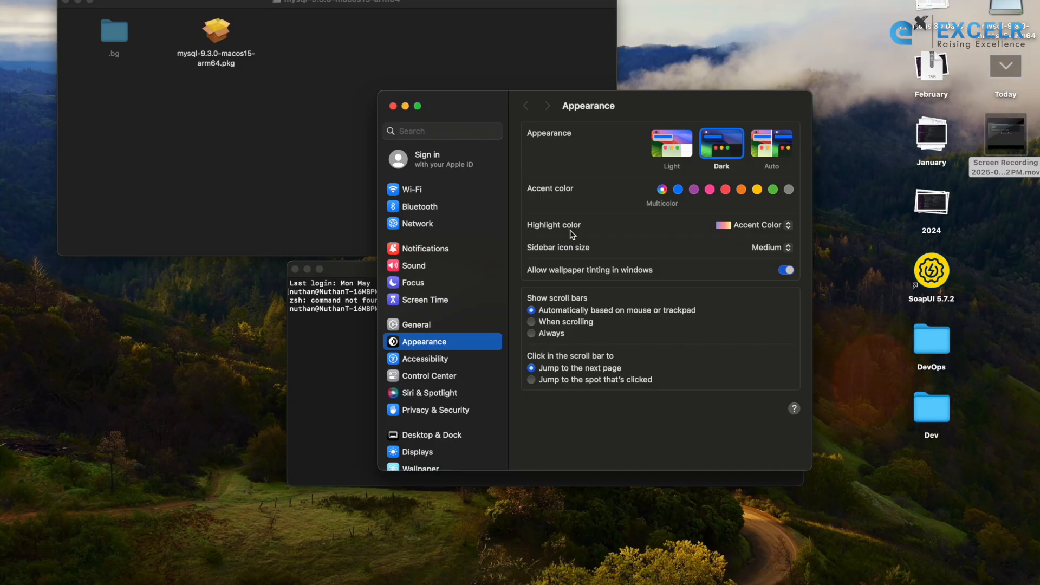
Search System Settings for "my", open the MySQL settings and show the server's configuration directories
{"action": "left_click", "coordinate": [456, 131]}
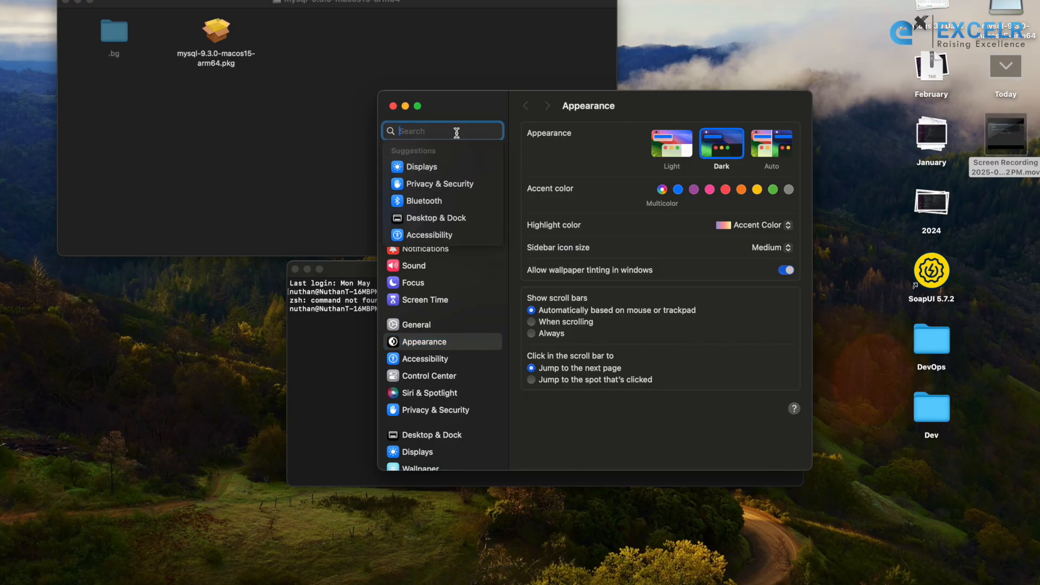
{"action": "type", "text": "my"}
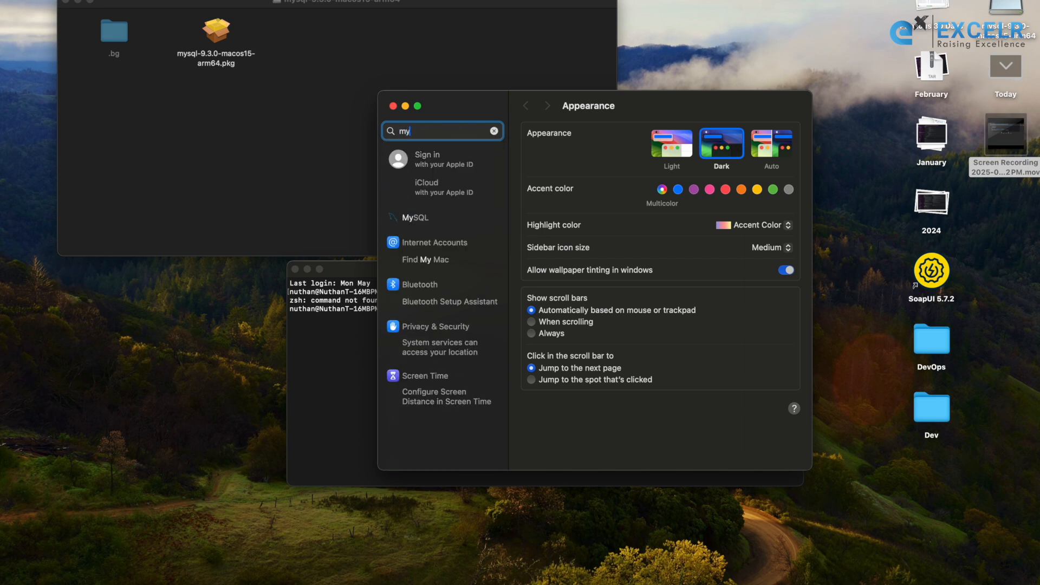
{"action": "left_click", "coordinate": [425, 218]}
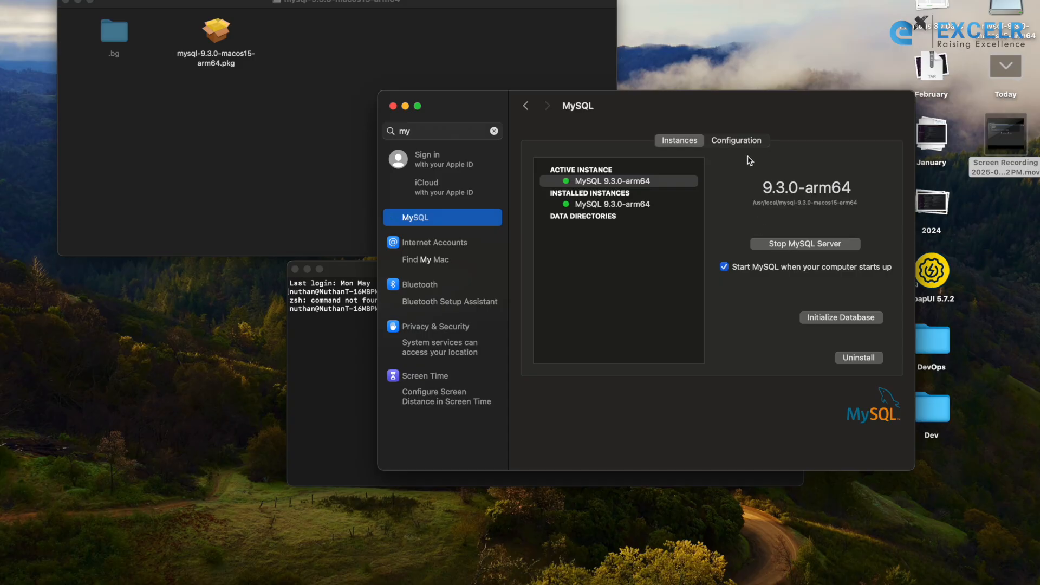
{"action": "left_click", "coordinate": [740, 144]}
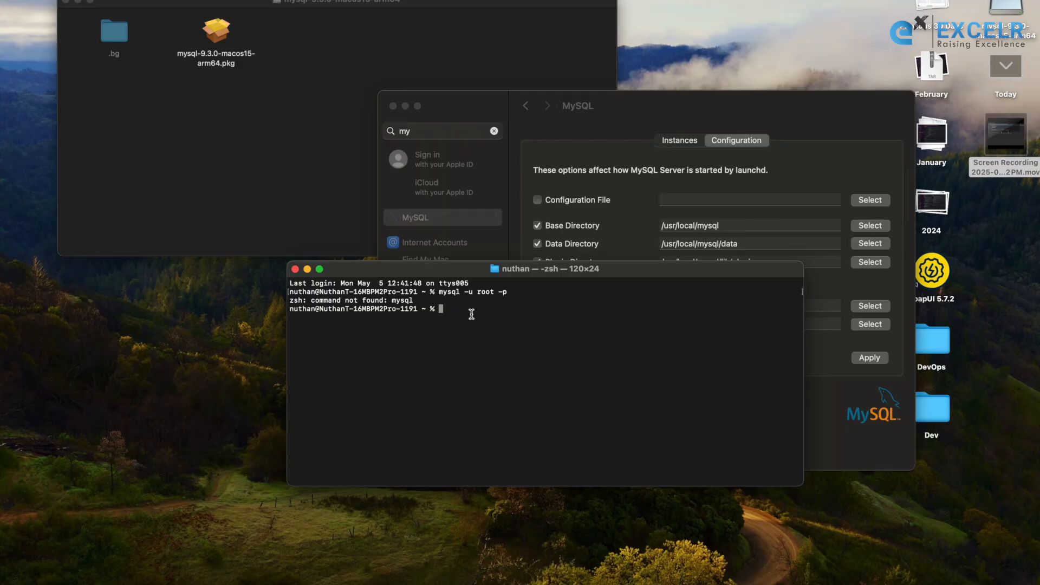
In Terminal, go to the home directory with "cd ~" and list its contents, including hidden files with "ls -a"
{"action": "type", "text": "cd ~"}
{"action": "key", "text": "Return"}
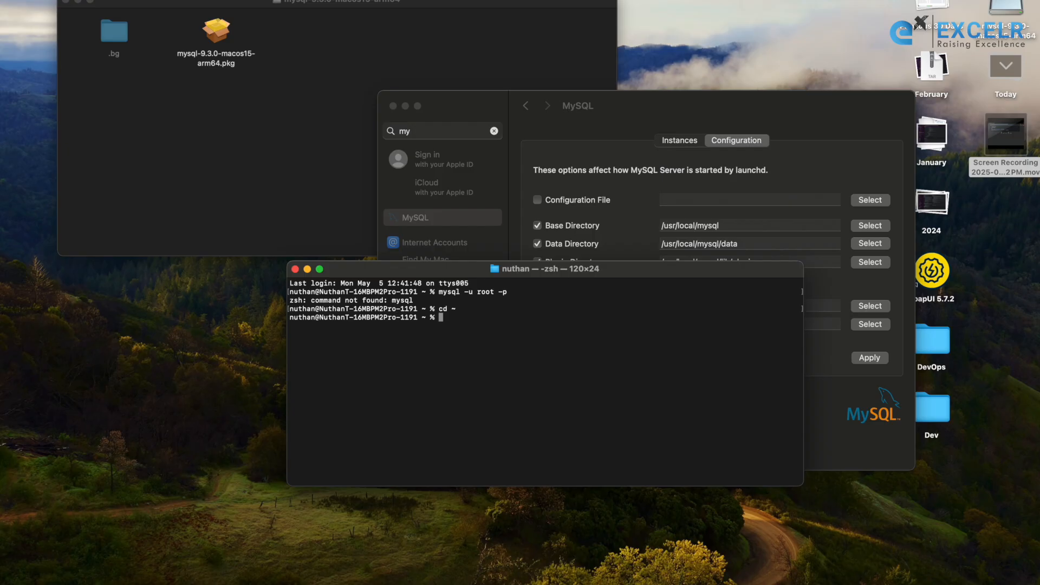
{"action": "type", "text": "ls"}
{"action": "key", "text": "Return"}
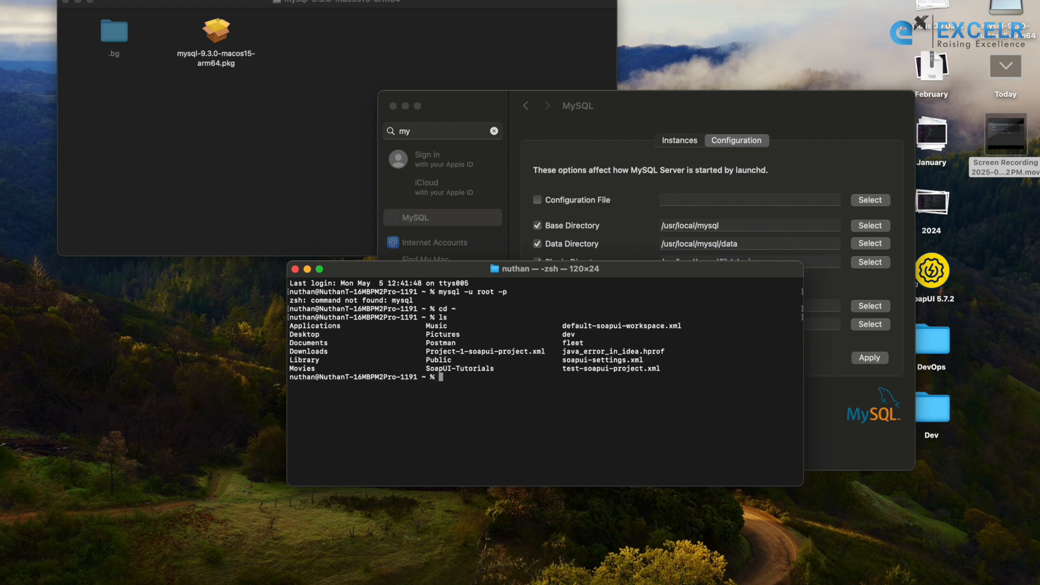
{"action": "type", "text": "ls"}
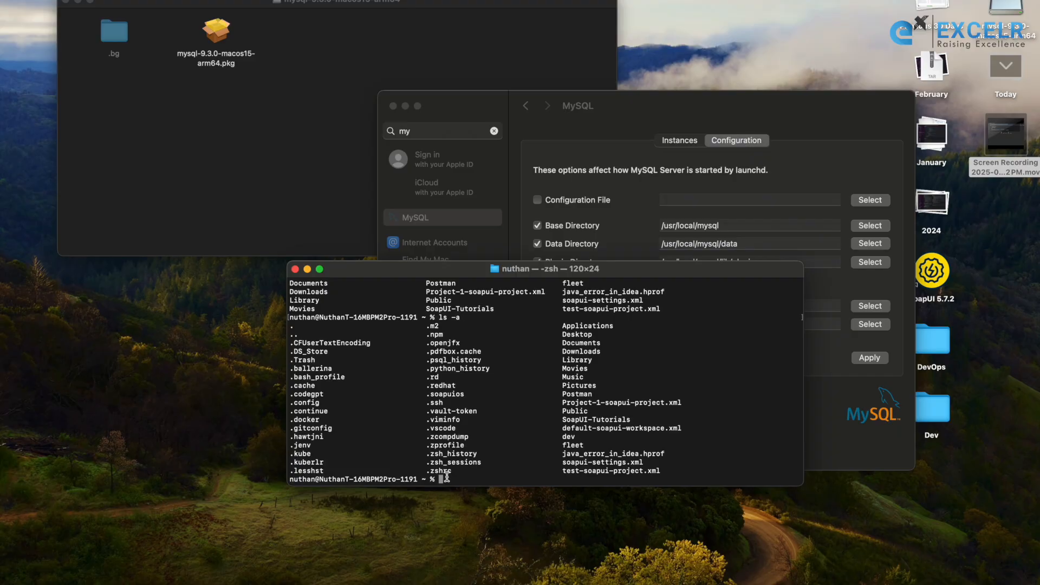
Open the hidden .zshrc file for editing by running "open .zshrc"
{"action": "type", "text": "open ."}
{"action": "type", "text": "zshrc"}
{"action": "key", "text": "Return"}
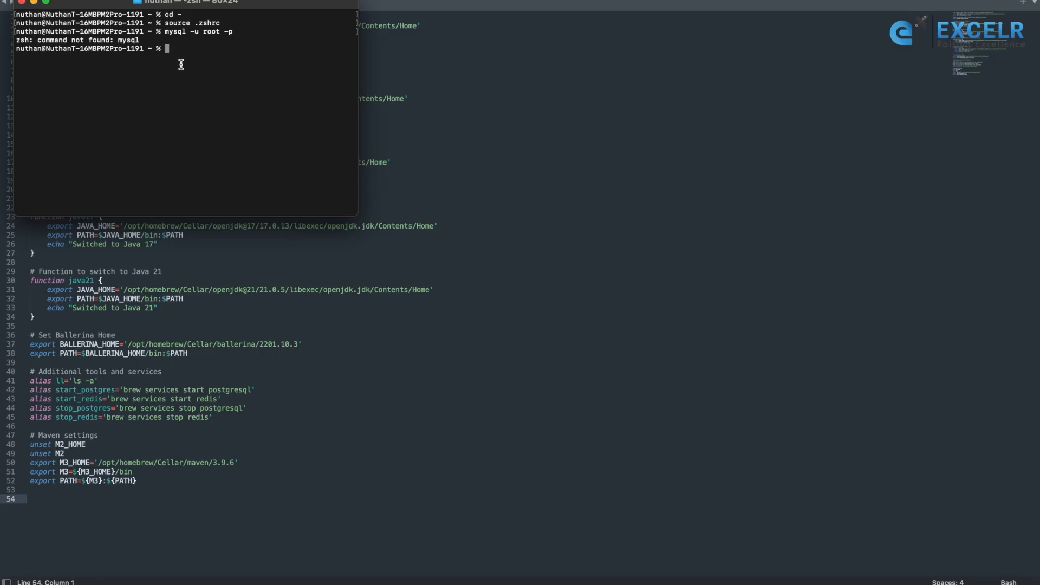
Close the Terminal window and add "export PATH=''" on line 54 of .zshrc, leaving the quotes empty
{"action": "left_click", "coordinate": [22, 1]}
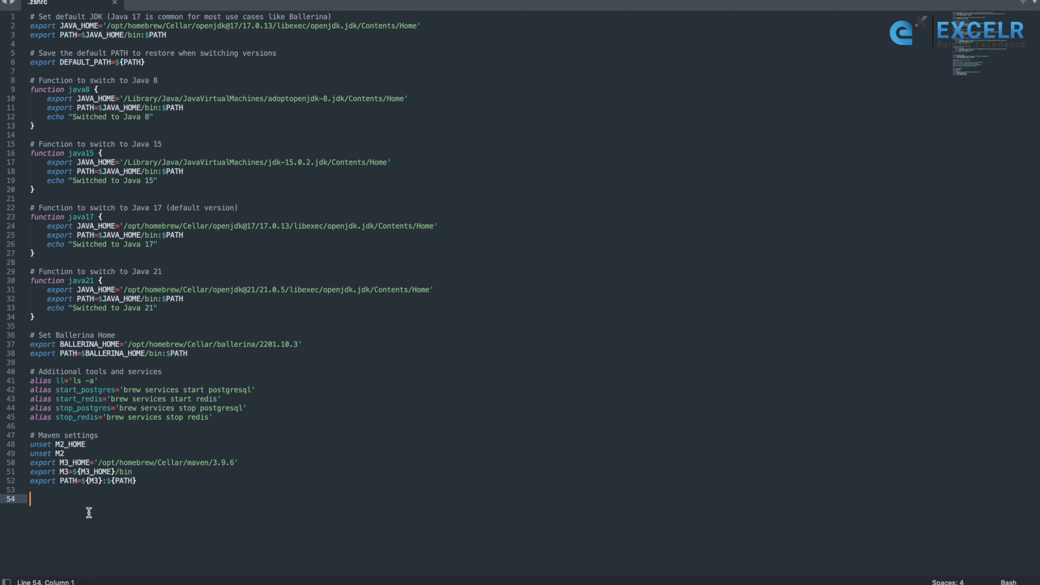
{"action": "type", "text": "export "}
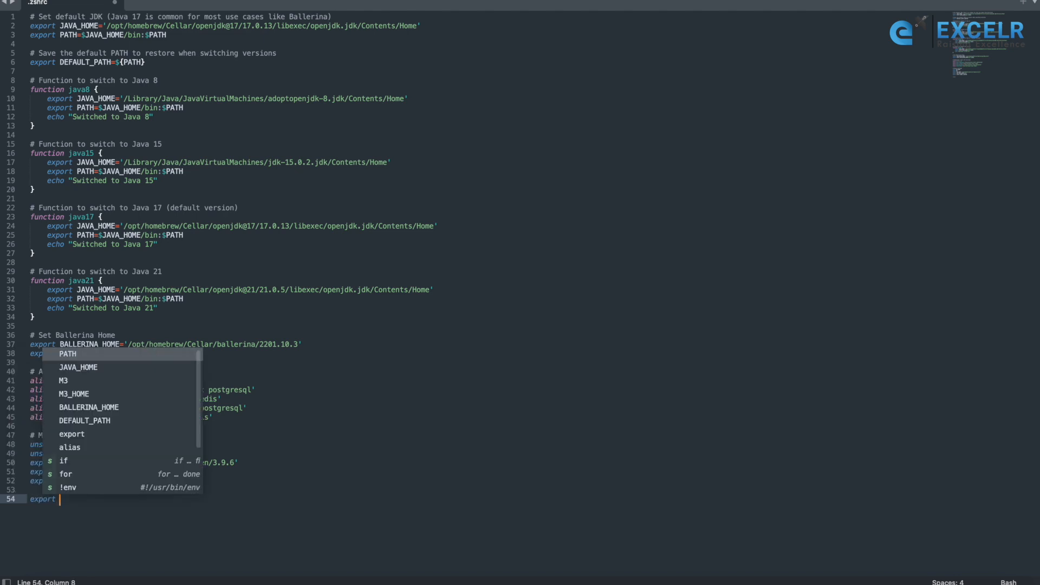
{"action": "type", "text": "PATH"}
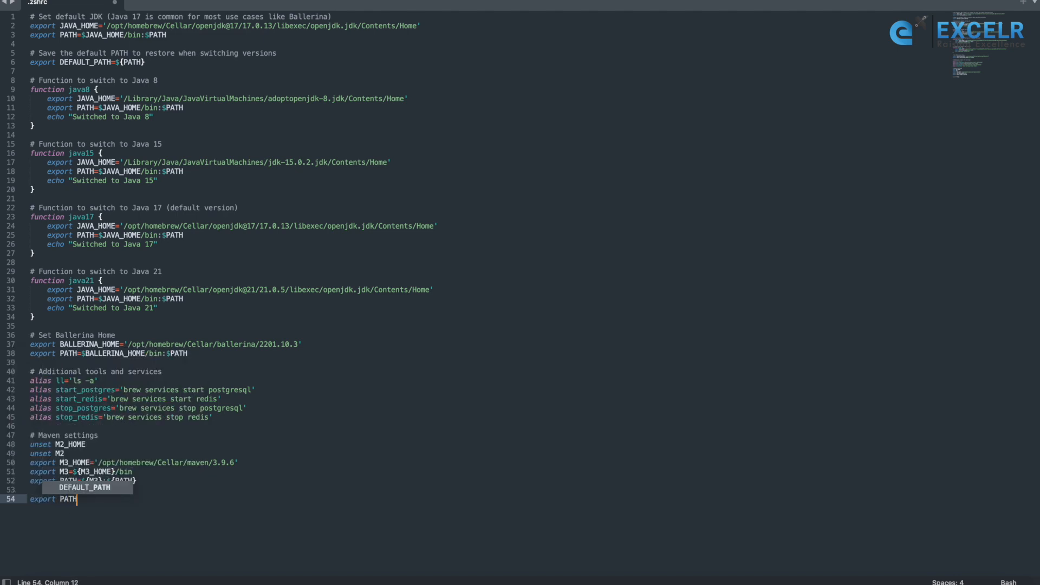
{"action": "type", "text": "="}
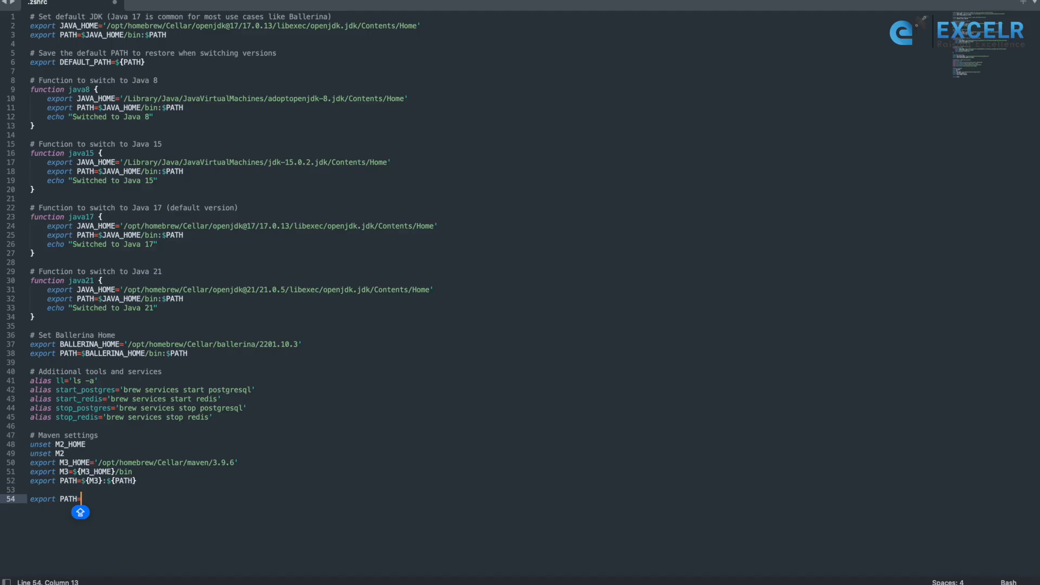
{"action": "type", "text": "'"}
{"action": "type", "text": "$"}
Search Spotlight for the /usr/local folder
{"action": "key", "text": "super+space"}
{"action": "key", "text": "BackSpace"}
{"action": "type", "text": "LO"}
{"action": "key", "text": "BackSpace"}
{"action": "key", "text": "BackSpace"}
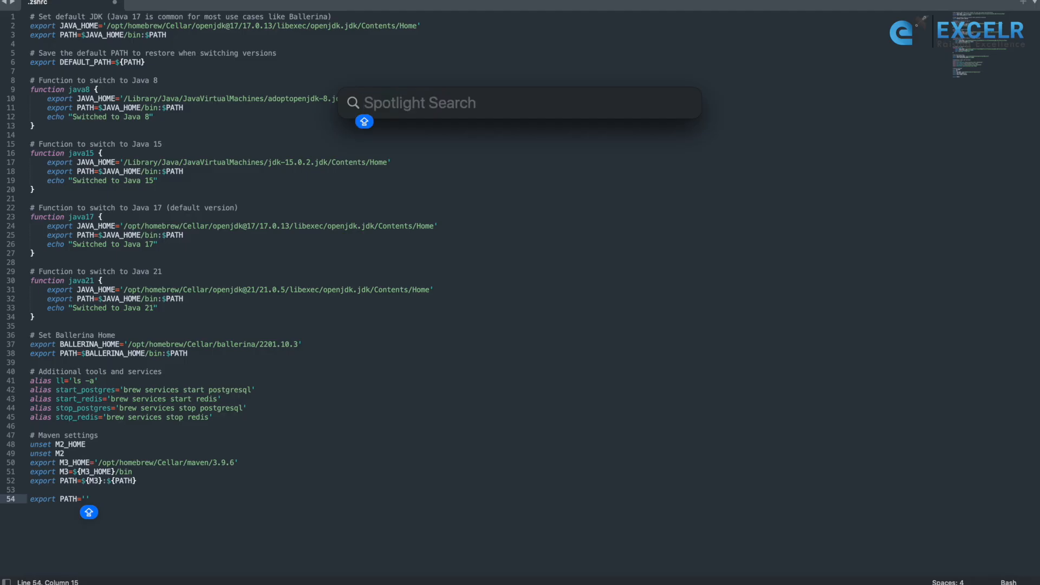
{"action": "type", "text": "/usr"}
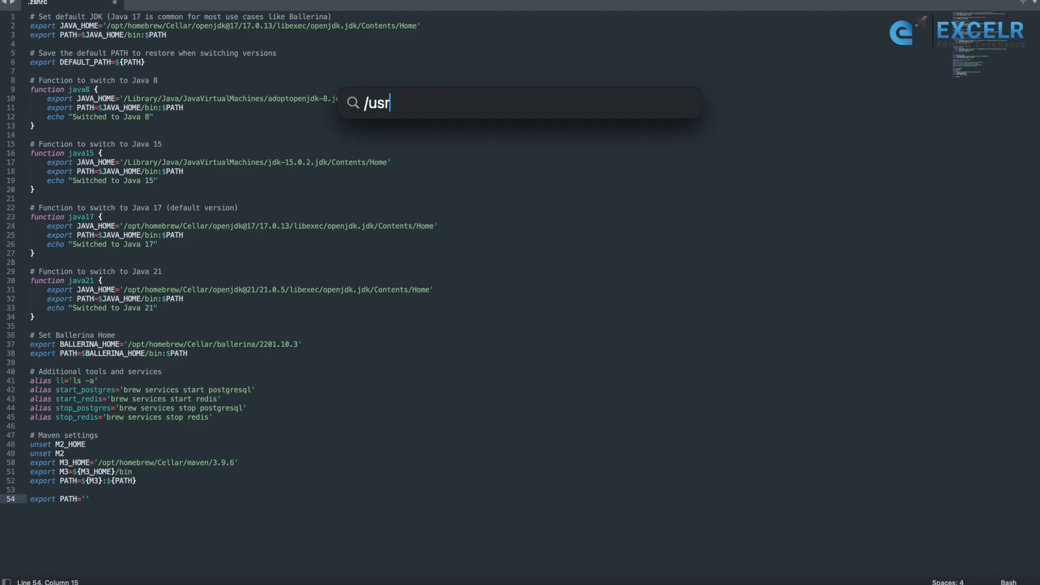
{"action": "type", "text": "/local"}
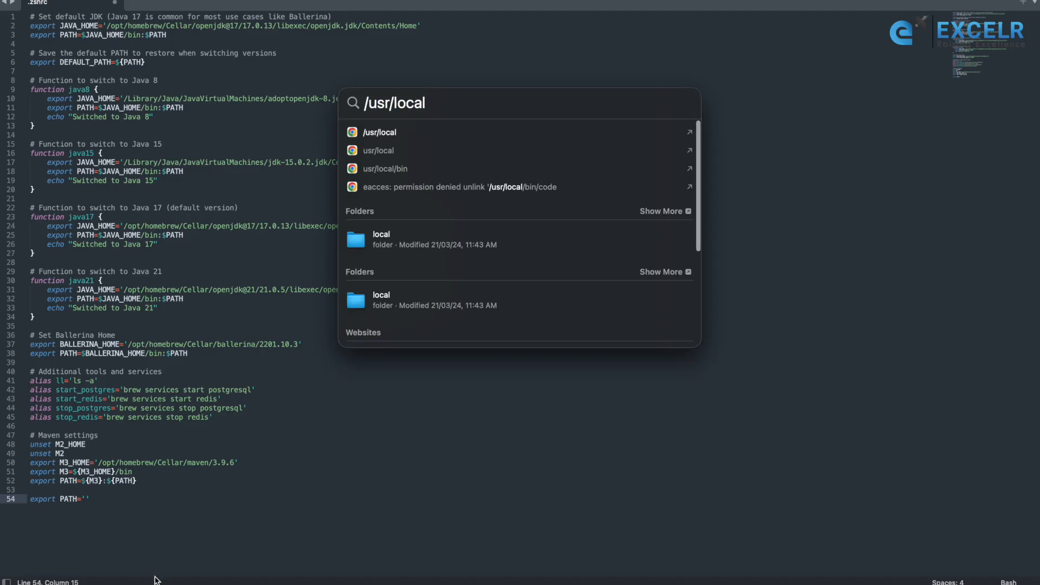
Open the local folder found by the search, go into mysql-9.3.0-macos15-arm64/bin, and copy the bin folder's pathname
{"action": "double_click", "coordinate": [423, 242]}
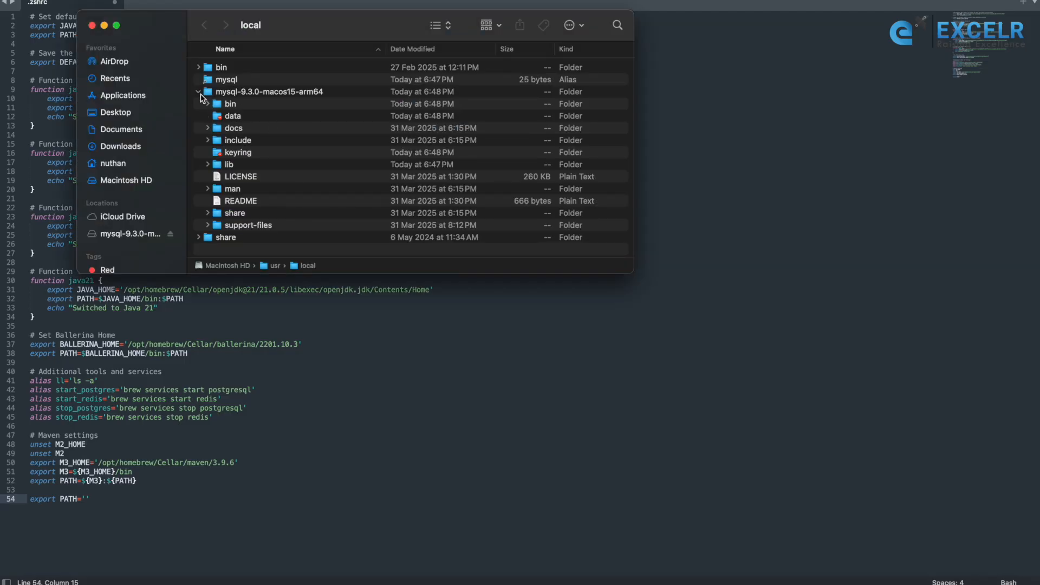
{"action": "left_click", "coordinate": [214, 90]}
{"action": "key", "text": "Left"}
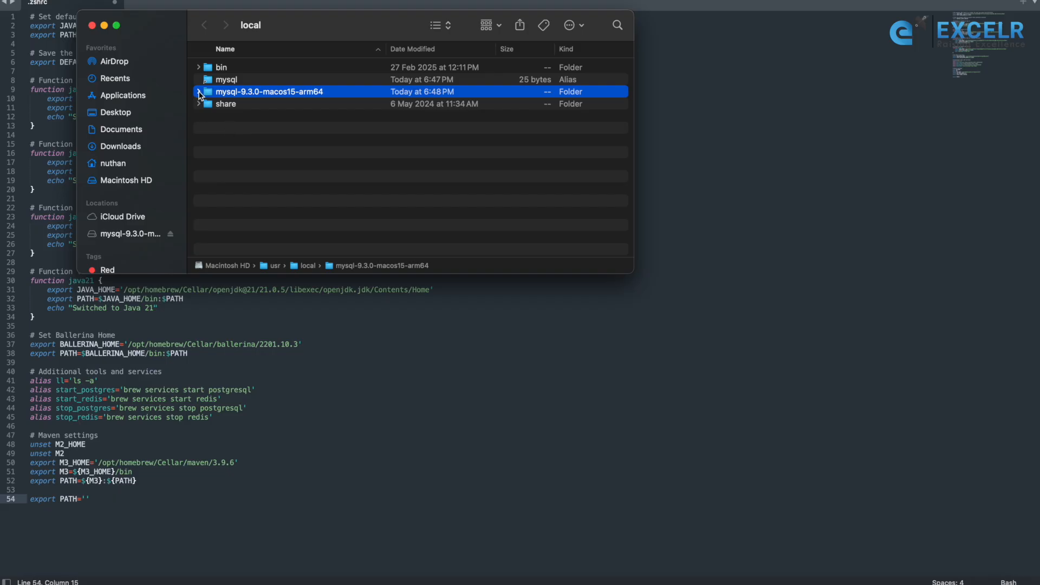
{"action": "left_click", "coordinate": [199, 92]}
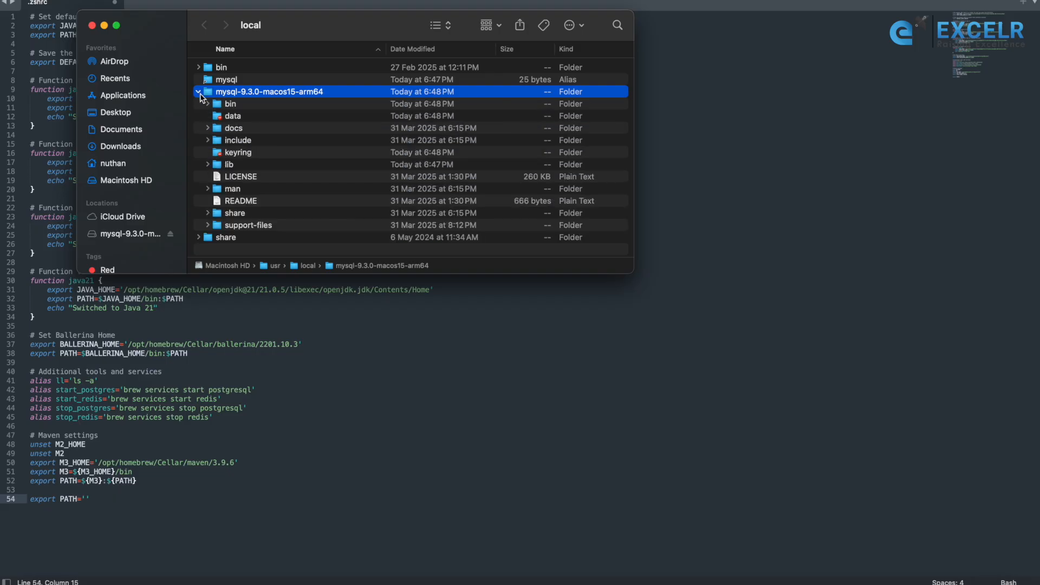
{"action": "double_click", "coordinate": [231, 105]}
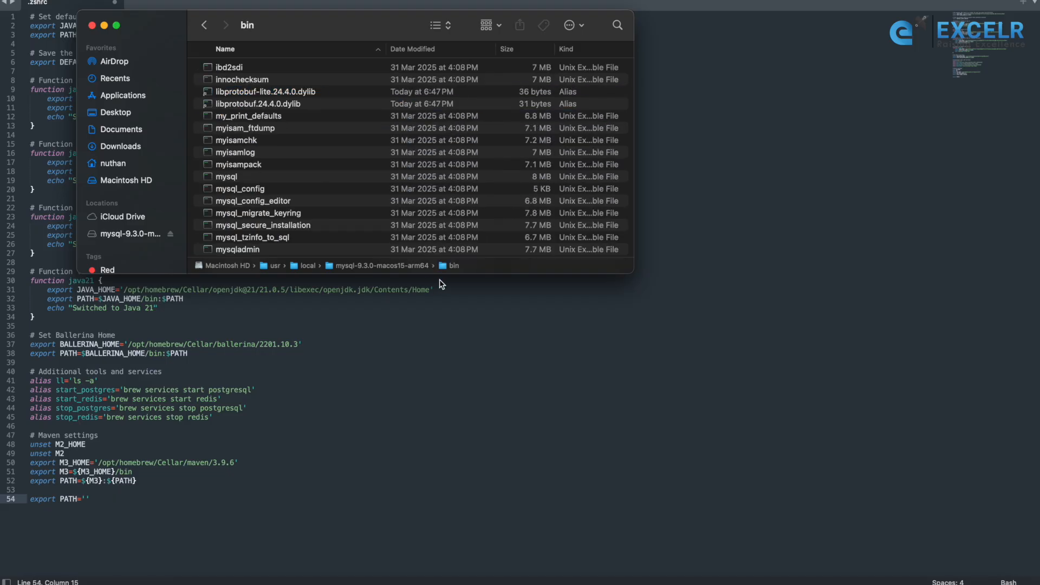
{"action": "right_click", "coordinate": [447, 269]}
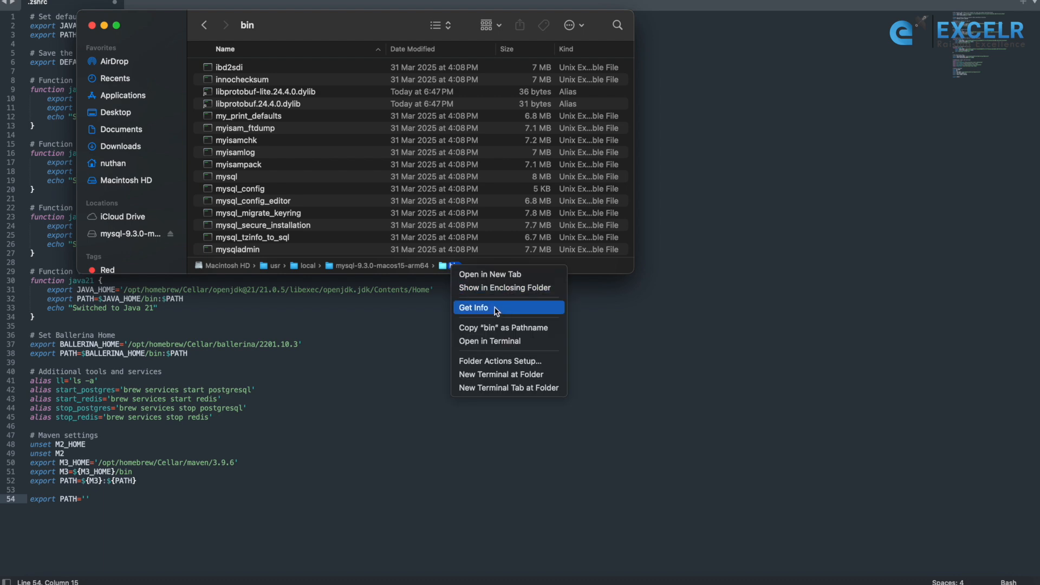
{"action": "left_click", "coordinate": [516, 327]}
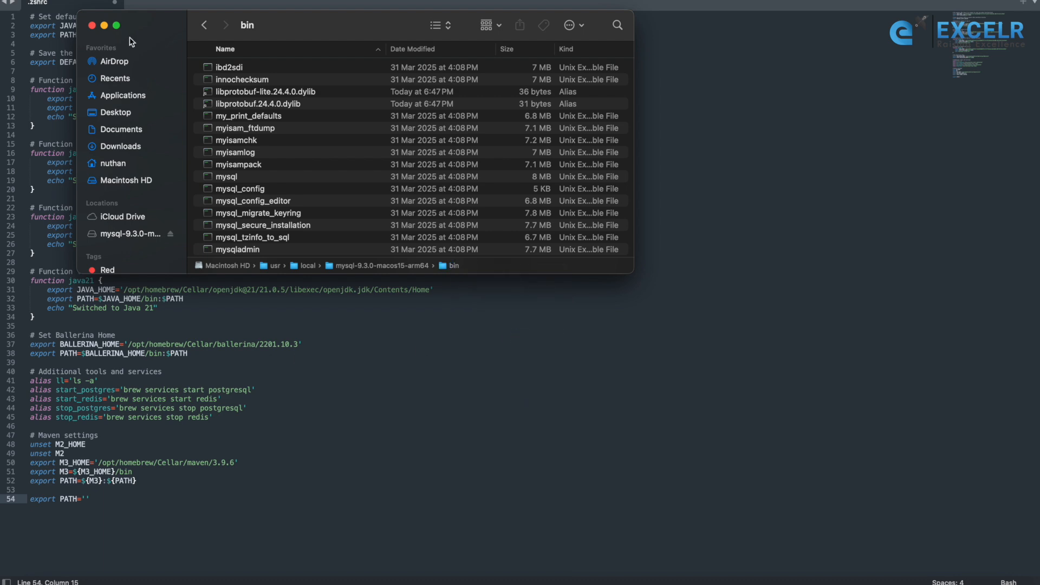
Close the Finder window, paste the copied bin path between the PATH quotes on line 54 of .zshrc, and save the file
{"action": "left_click", "coordinate": [92, 26]}
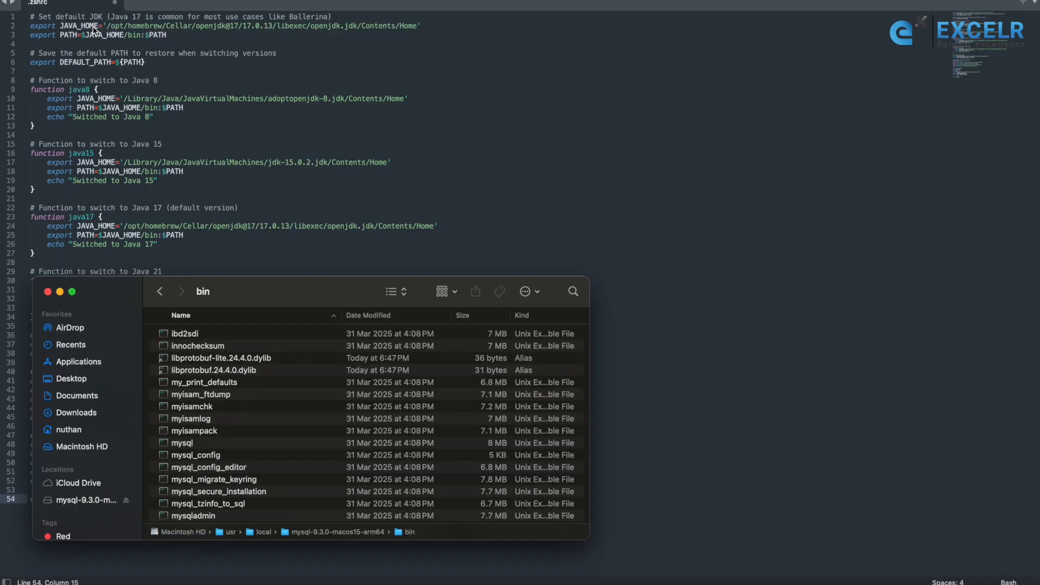
{"action": "left_click", "coordinate": [47, 292]}
{"action": "left_click", "coordinate": [80, 2]}
{"action": "left_click", "coordinate": [85, 496]}
{"action": "key", "text": "super+v"}
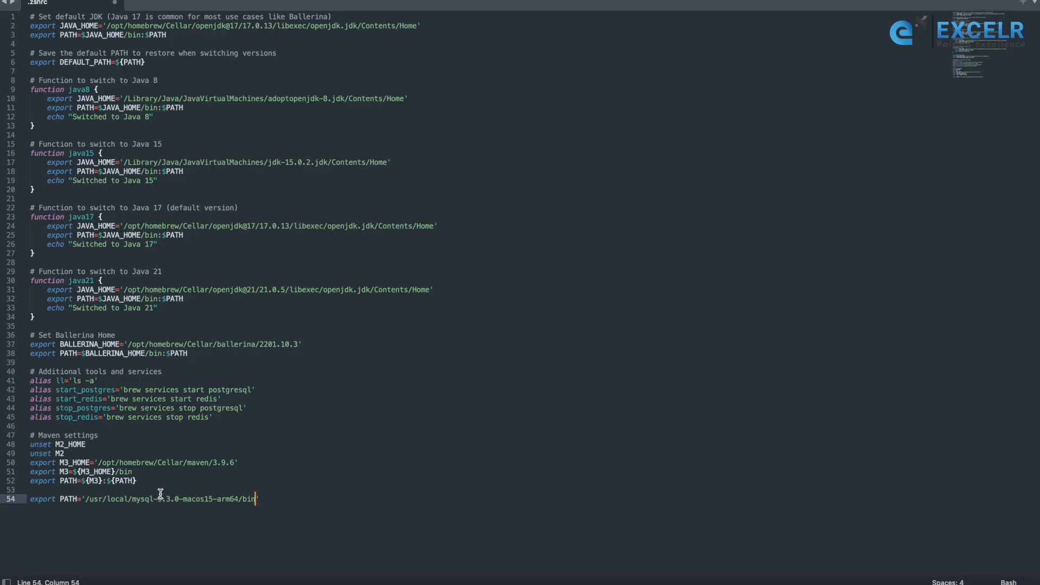
{"action": "left_click", "coordinate": [294, 499]}
{"action": "key", "text": "super+s"}
Open Terminal and log in to MySQL with "mysql -u root -p", entering the root password when asked
{"action": "key", "text": "super+space"}
{"action": "type", "text": "ter"}
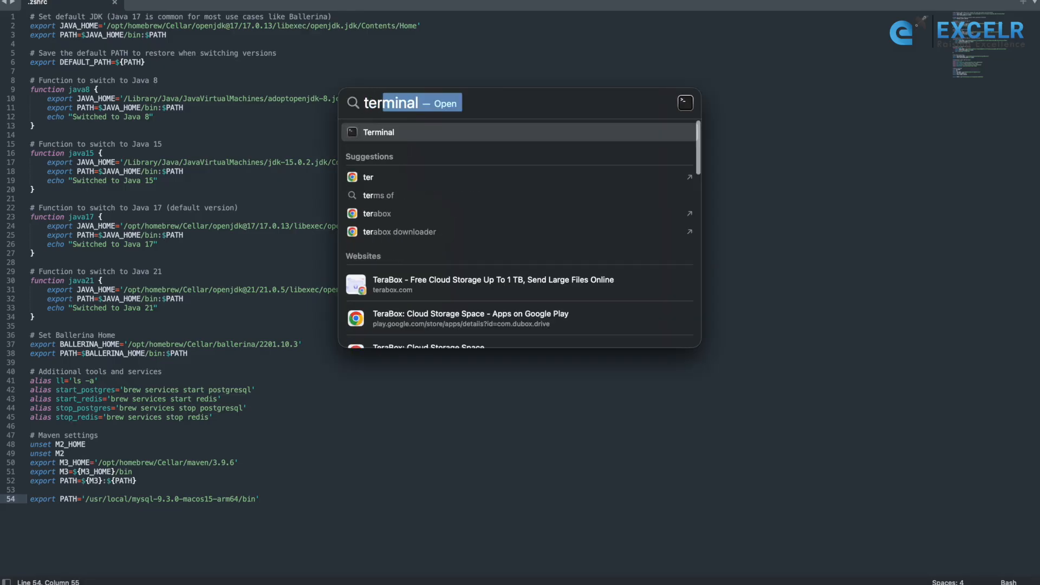
{"action": "key", "text": "Return"}
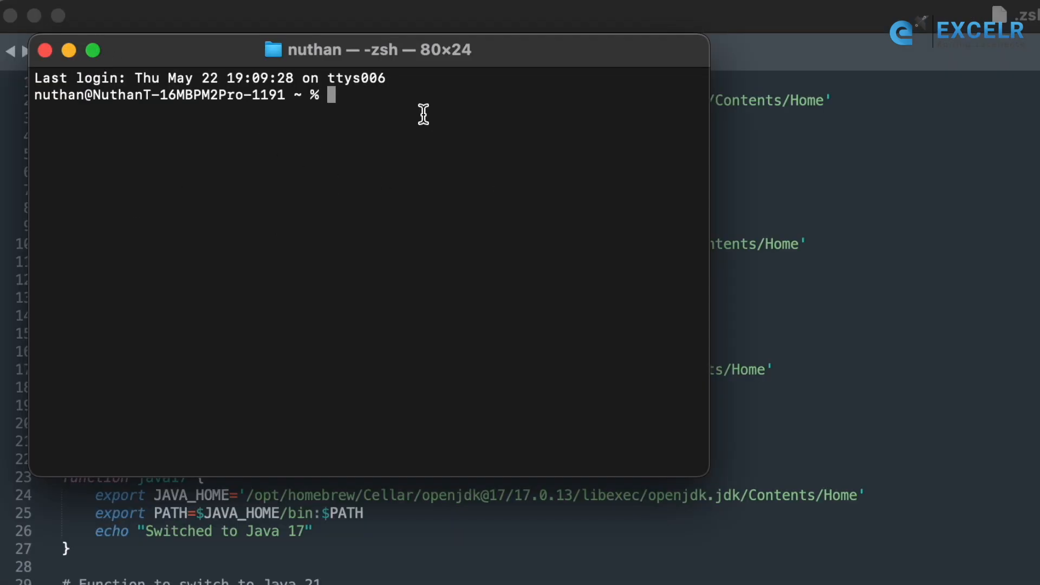
{"action": "type", "text": "mysql -"}
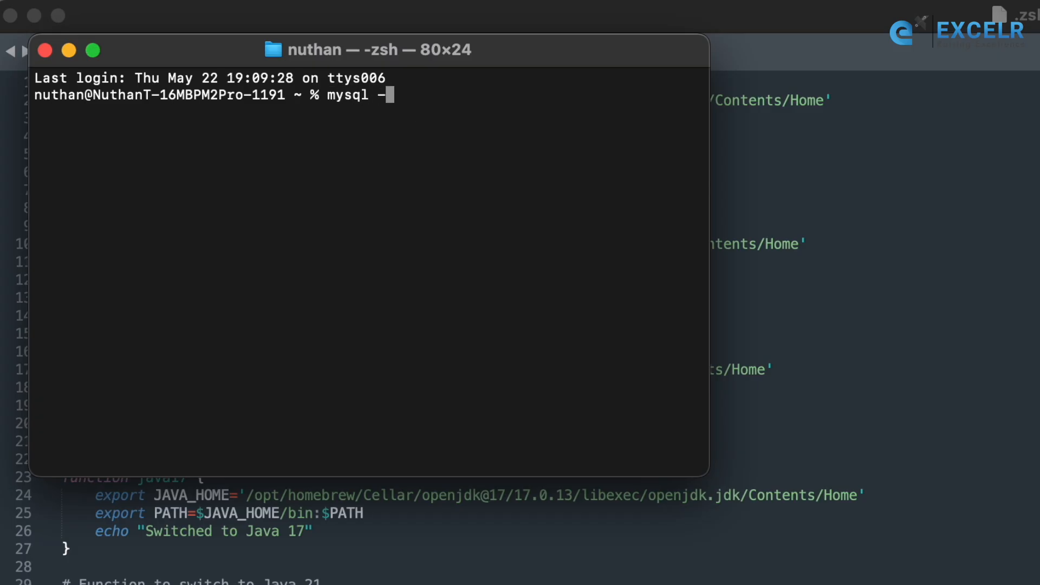
{"action": "type", "text": "u root -p"}
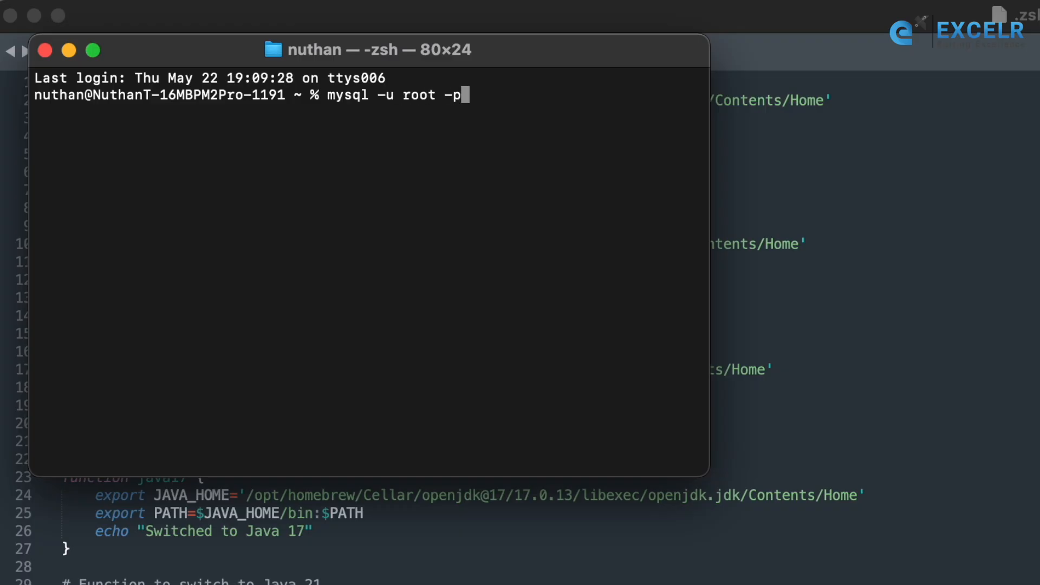
{"action": "key", "text": "Return"}
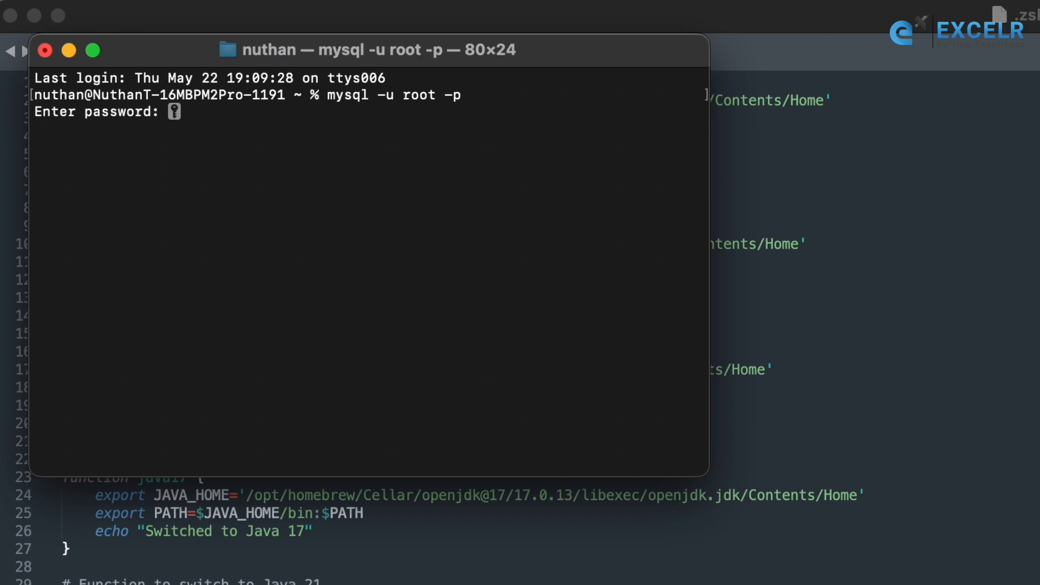
{"action": "key", "text": "Return"}
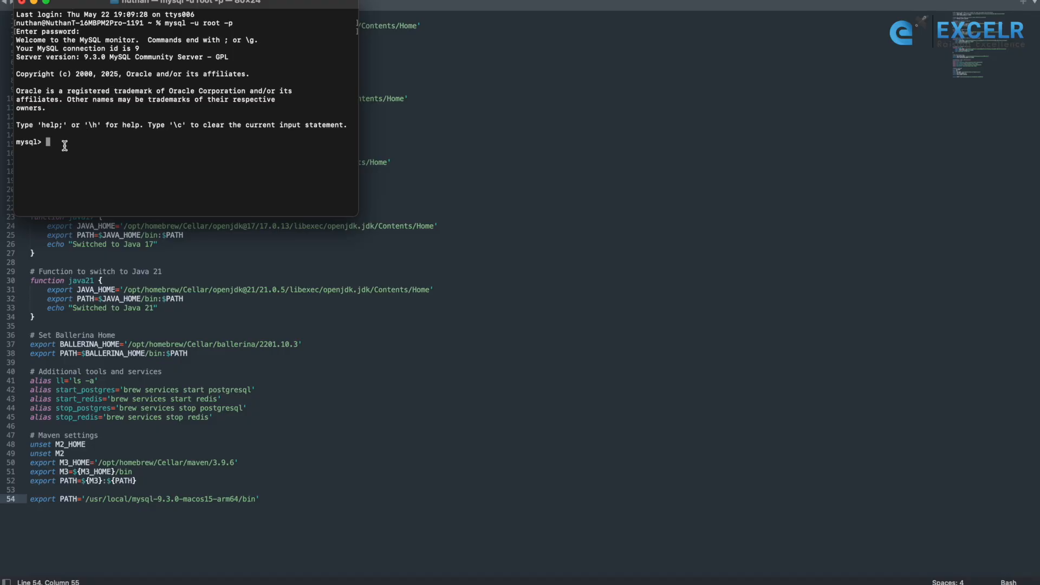
List the server's databases by running "show databases" at the mysql prompt
{"action": "type", "text": "show databases"}
{"action": "key", "text": "Return"}
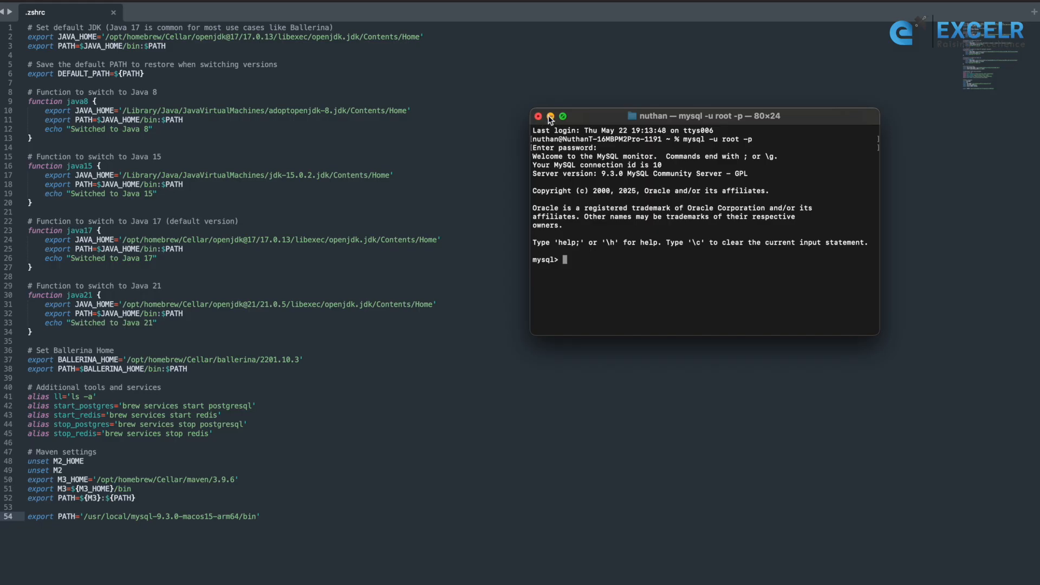
Close the Terminal window, terminating the mysql process, and close the .zshrc file and the MySQL settings window
{"action": "left_click", "coordinate": [538, 116]}
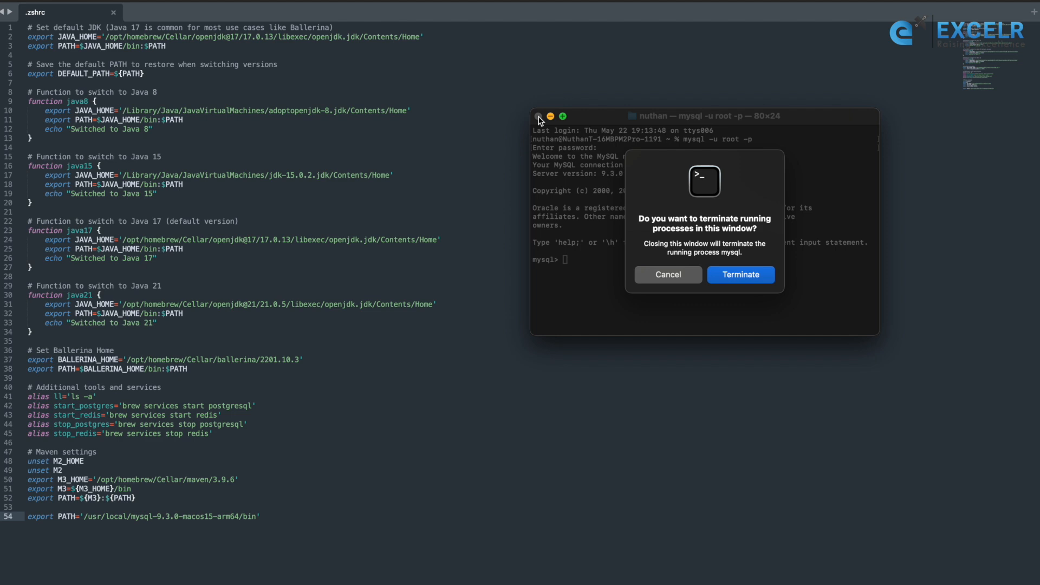
{"action": "left_click", "coordinate": [739, 276]}
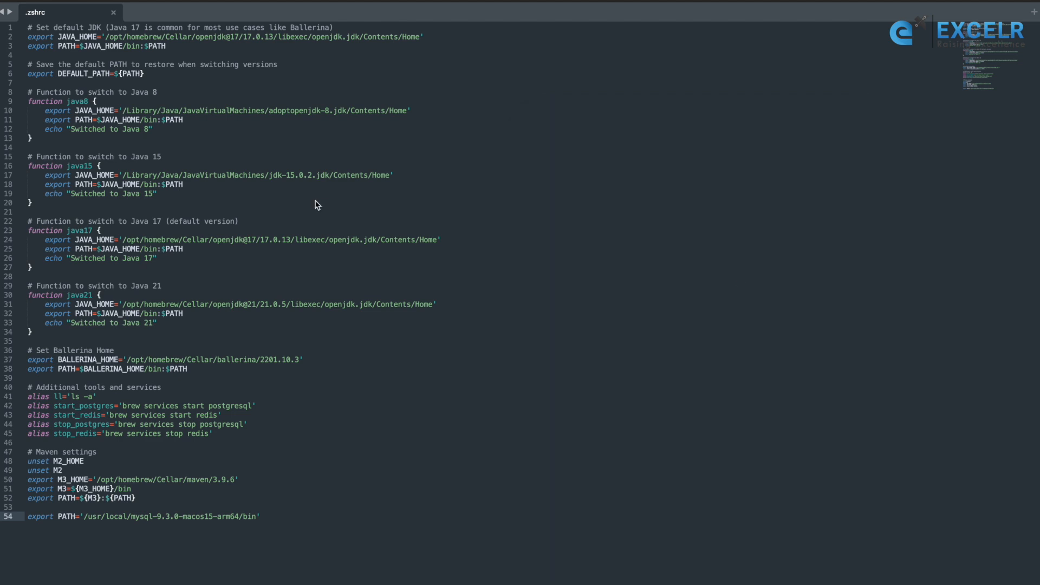
{"action": "left_click", "coordinate": [113, 12]}
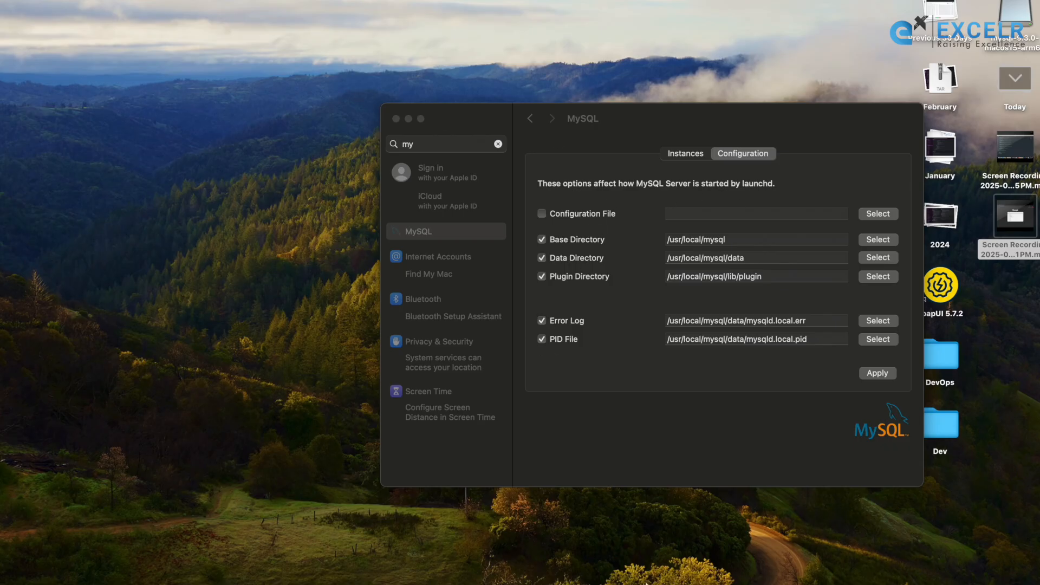
{"action": "left_click", "coordinate": [396, 119]}
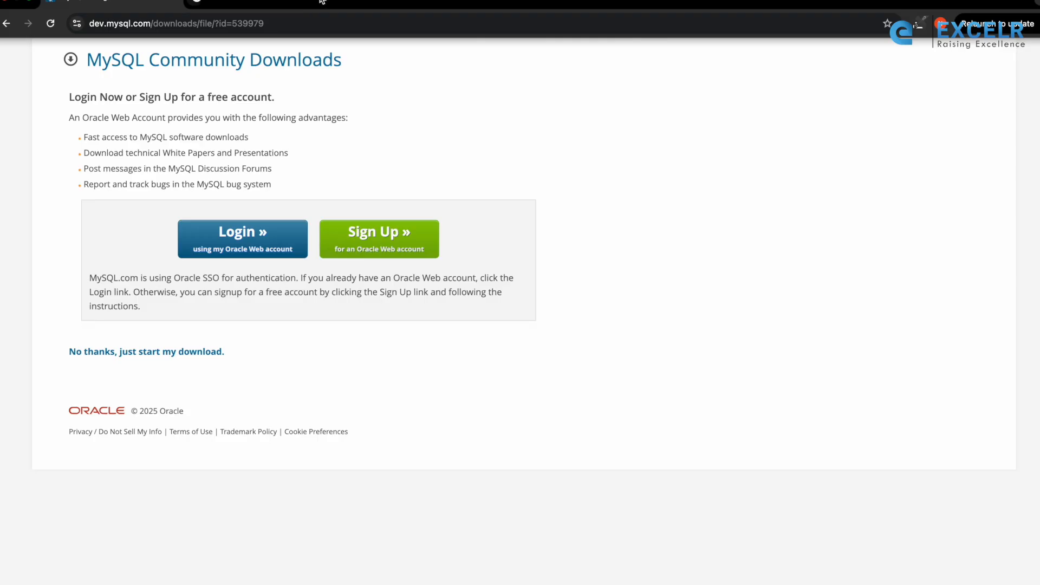
Switch to the empty Google tab in Chrome and enter "mysql" as the search term
{"action": "left_click", "coordinate": [198, 2]}
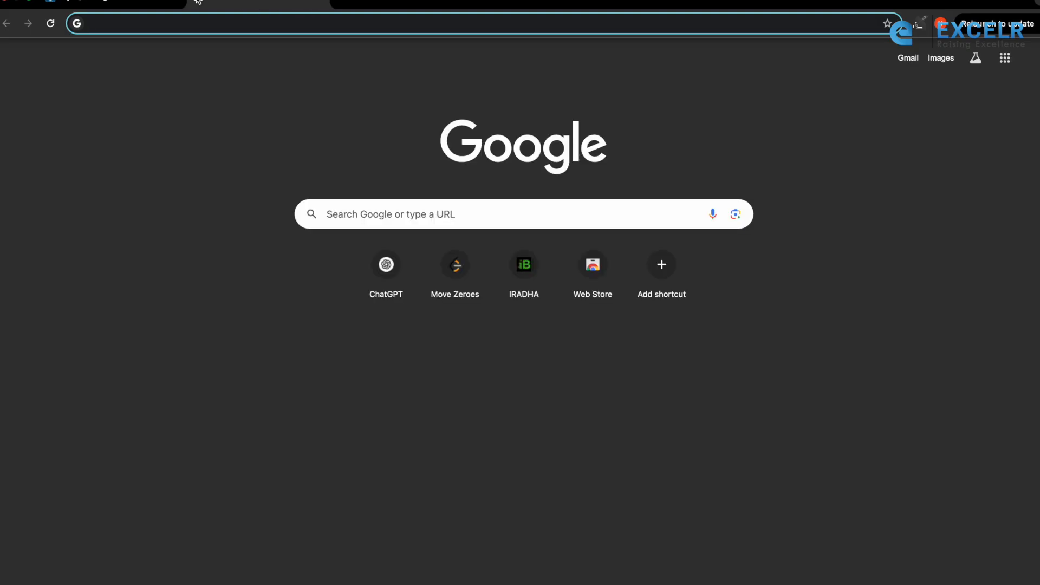
{"action": "type", "text": "my"}
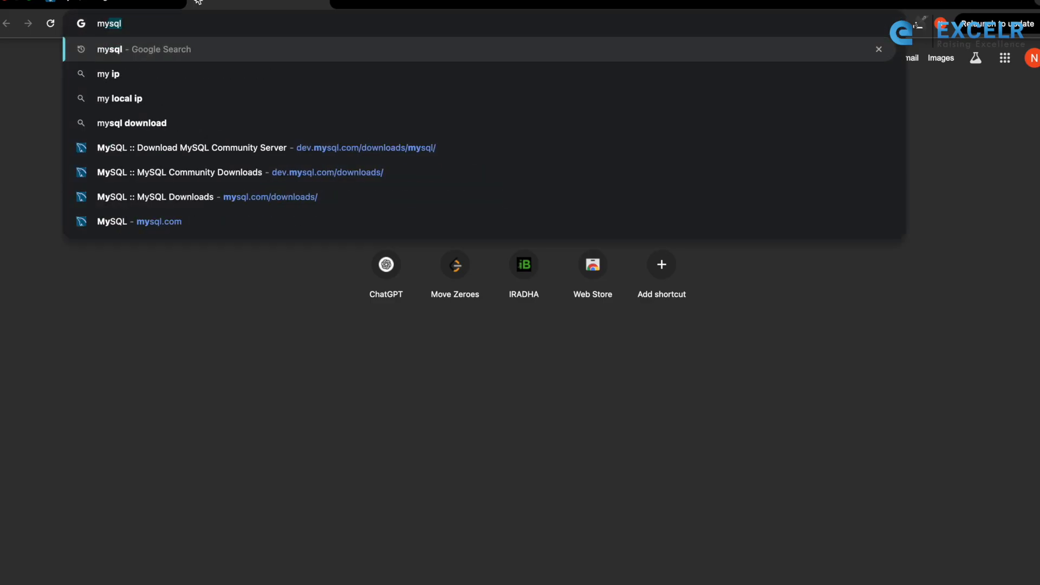
{"action": "type", "text": "swl"}
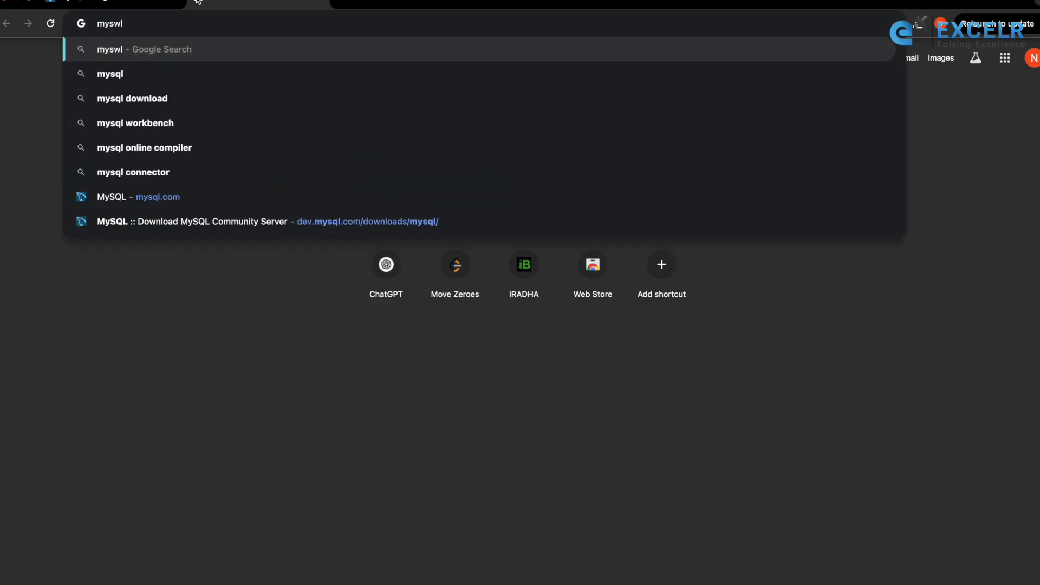
{"action": "key", "text": "BackSpace"}
{"action": "key", "text": "BackSpace"}
{"action": "type", "text": "ql"}
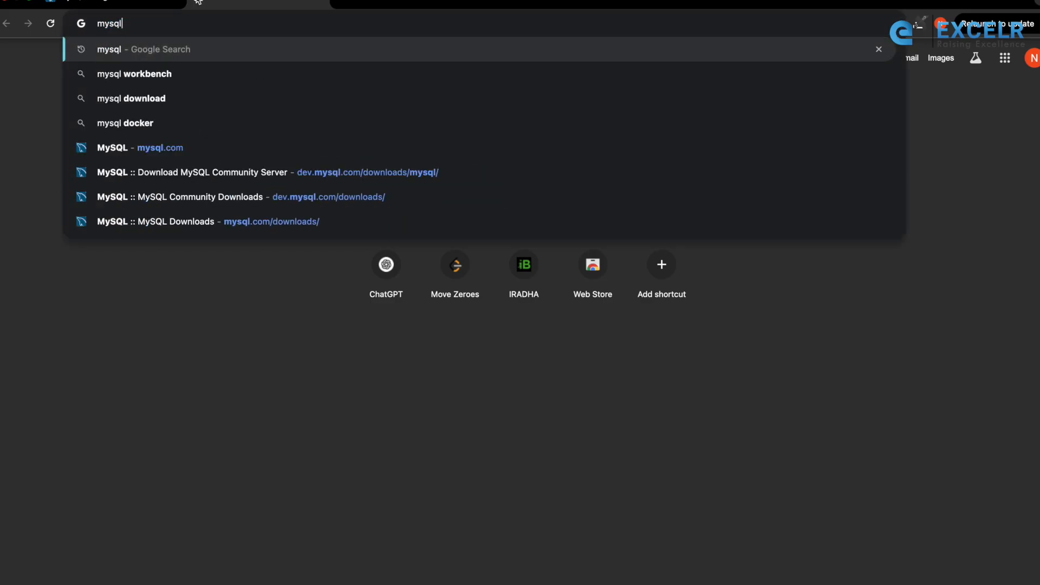